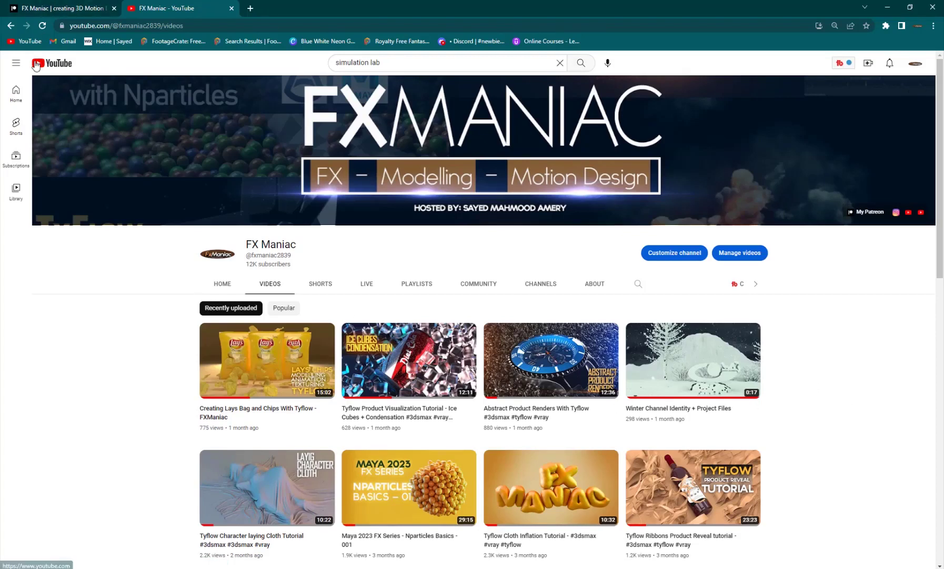
Switch to the Patreon page and look over the Tyflow_Cloth_Logo Animation_Project Files post.
mouse_move(235, 432)
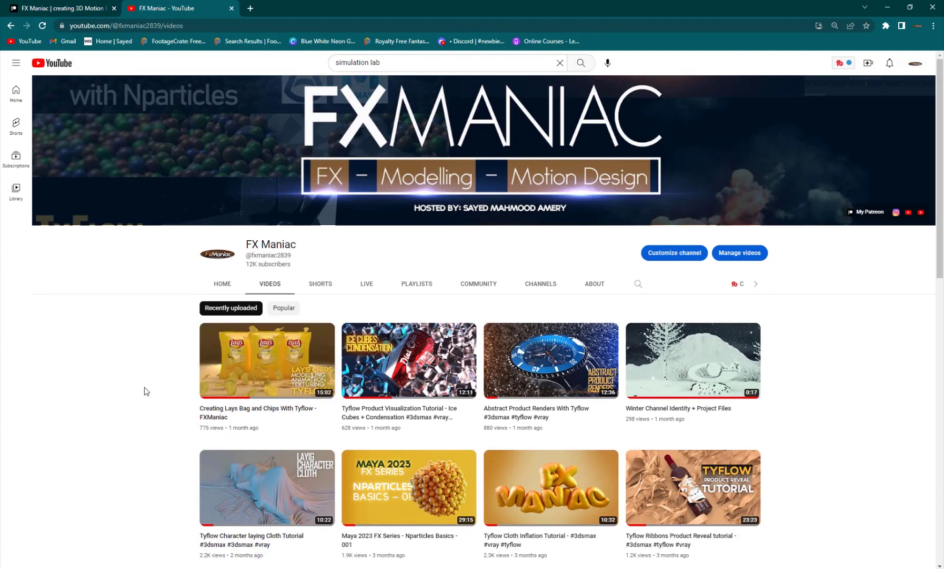
left_click(66, 4)
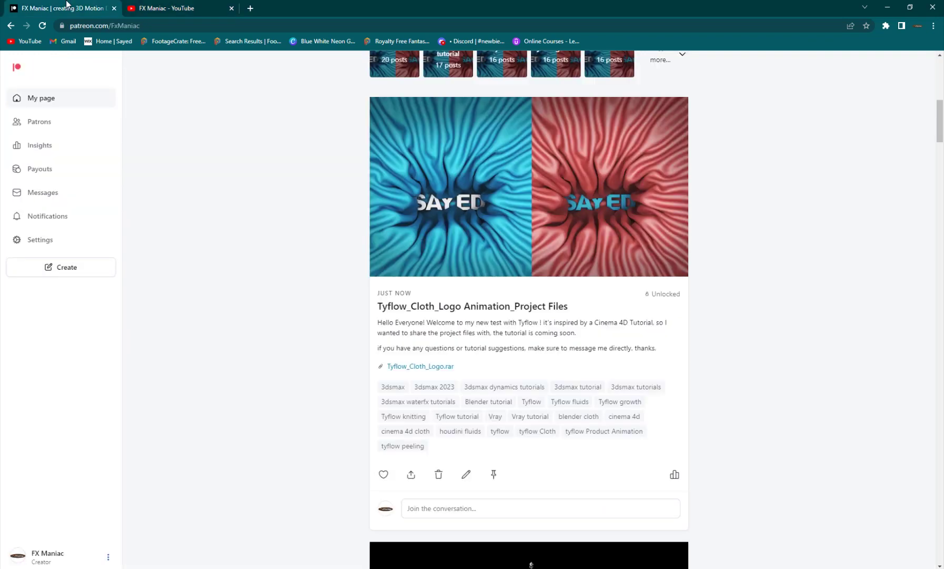
scroll(303, 377, "up", 4)
scroll(650, 436, "down", 2)
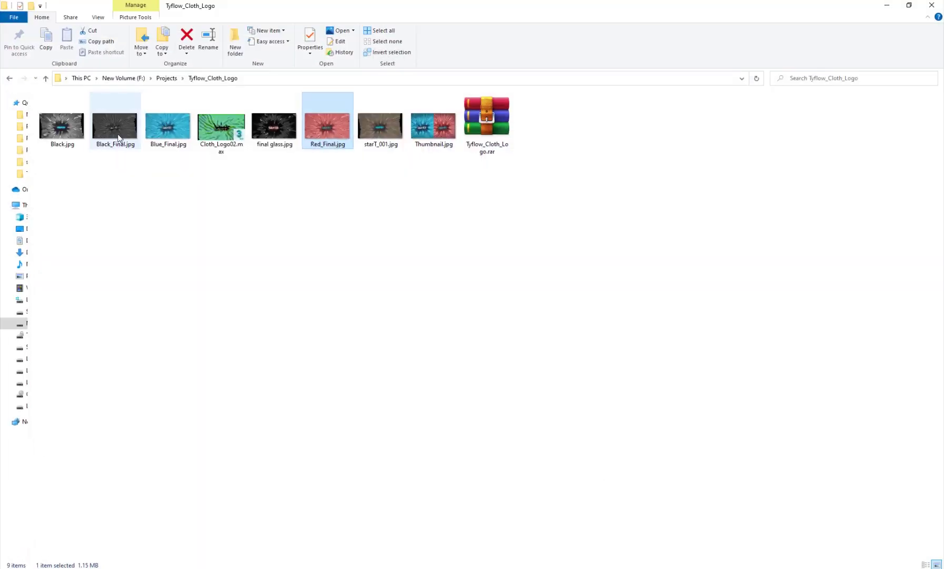
View the finished renders in the Tyflow_Cloth_Logo folder, starting from Black_Final.jpg, and locate Tyflow_Cloth_Logo.rar.
double_click(116, 129)
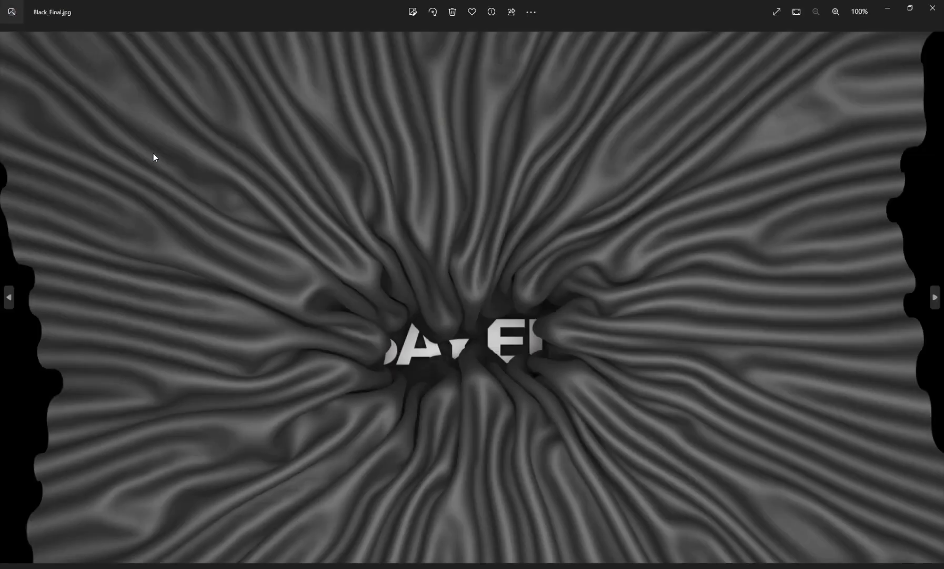
key("Left")
key("Right")
key("Right")
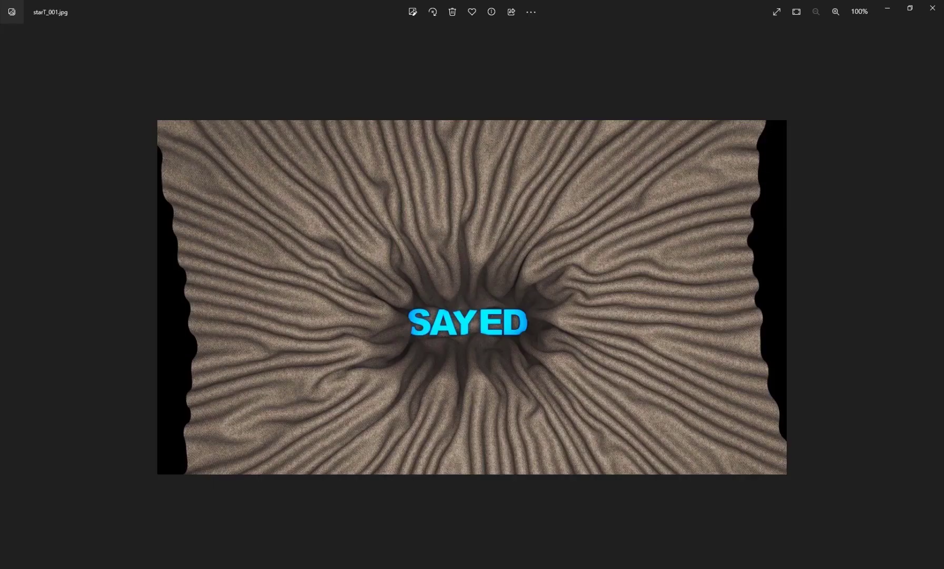
left_click(933, 7)
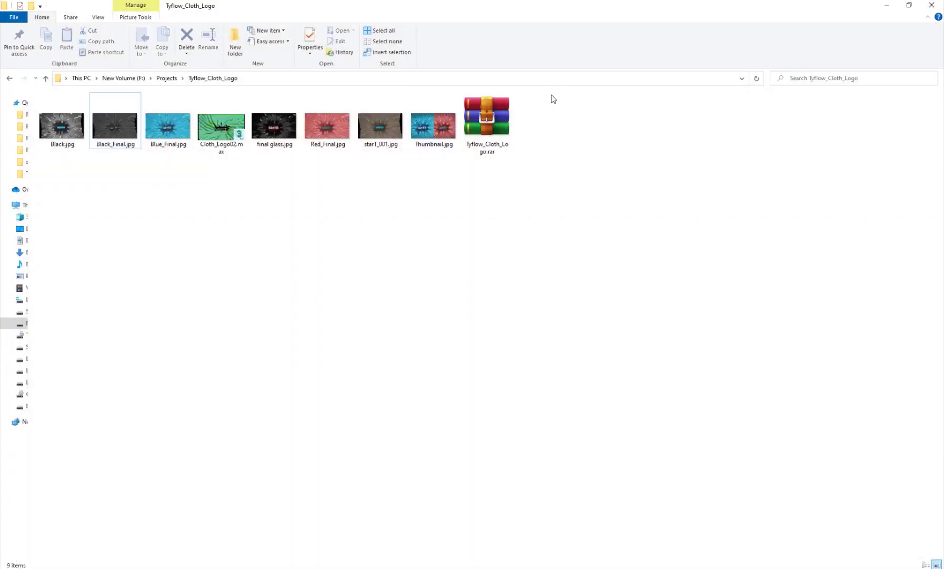
left_click(487, 124)
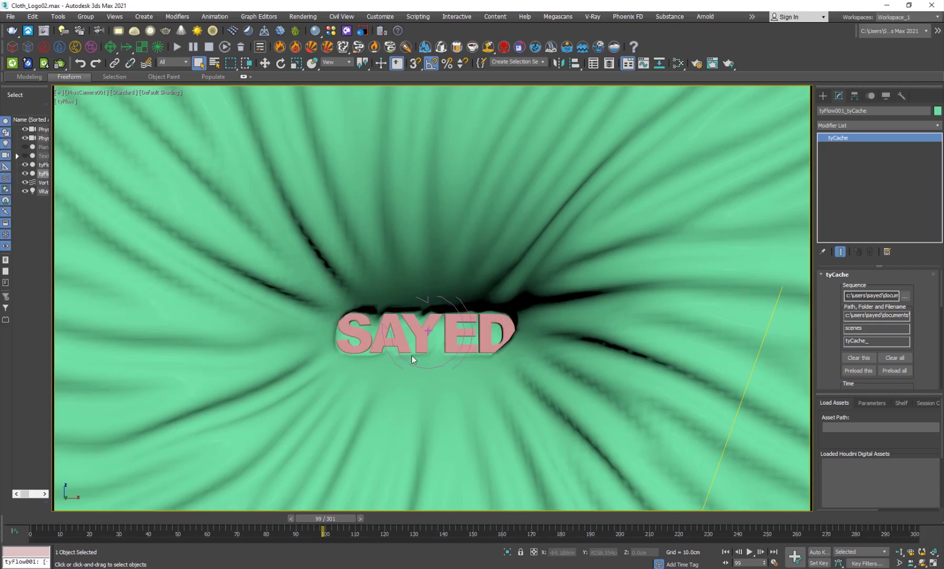
Examine the finished cloth simulation in perspective view, scrubbing the timeline to frame 185.
key("p")
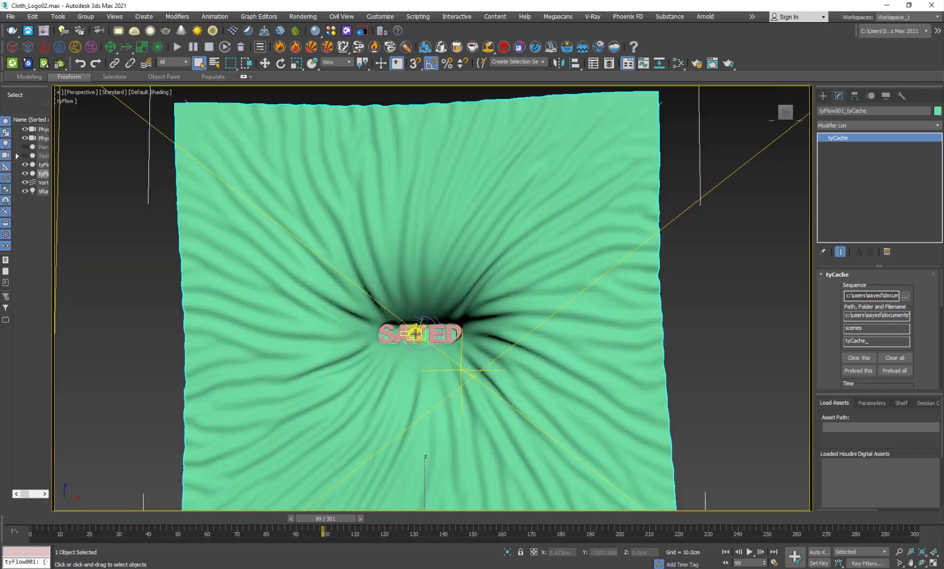
middle_click_drag(343, 327, 378, 315, "alt")
key("w")
left_click_drag(237, 517, 544, 509)
mouse_move(313, 376)
middle_mouse_down("alt")
mouse_move(269, 367)
mouse_move(319, 371)
middle_mouse_up("alt")
middle_click_drag(424, 386, 30, 345, "alt")
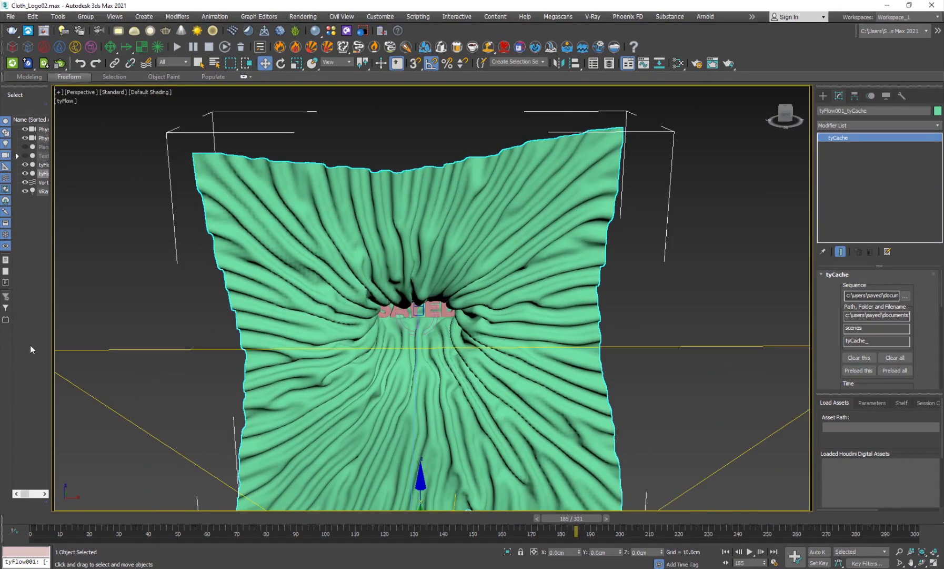
Inspect the events and operators of the tyFlow001 object in its editor and close the editor.
left_click(43, 165)
left_click(871, 298)
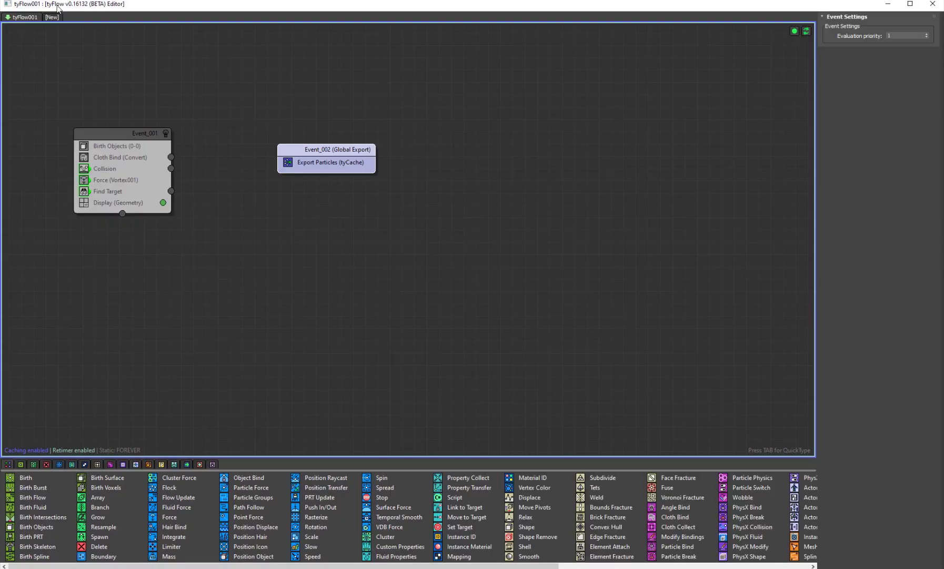
left_click_drag(58, 6, 172, 99)
left_click_drag(831, 107, 673, 141)
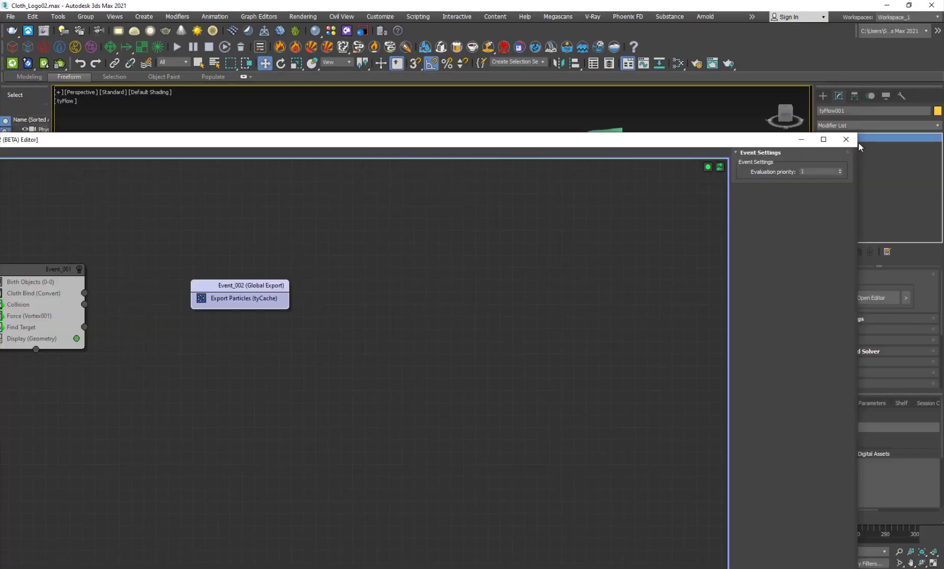
left_click(847, 139)
Reset the scene to a new, empty one.
left_click(6, 19)
left_click(43, 47)
left_click(473, 311)
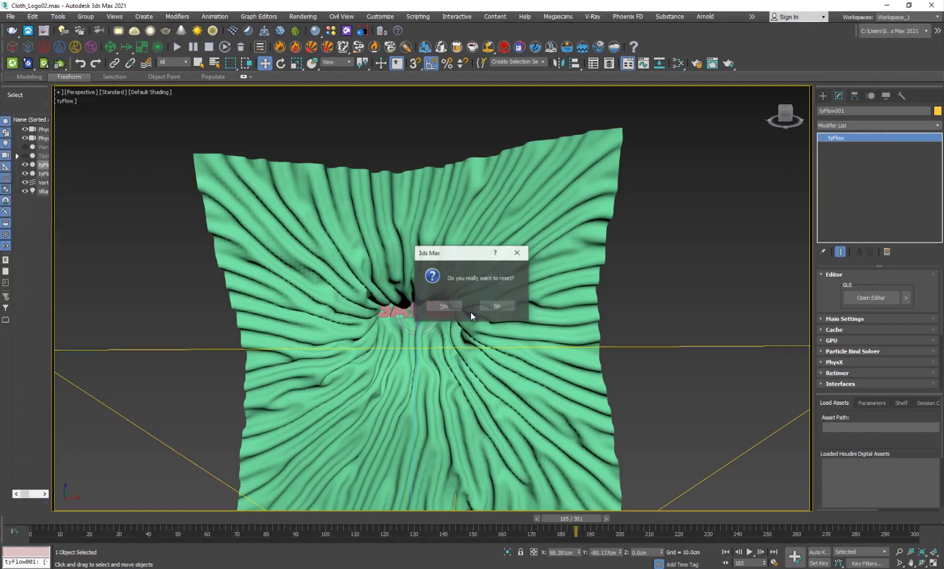
left_click(450, 309)
left_click(530, 268)
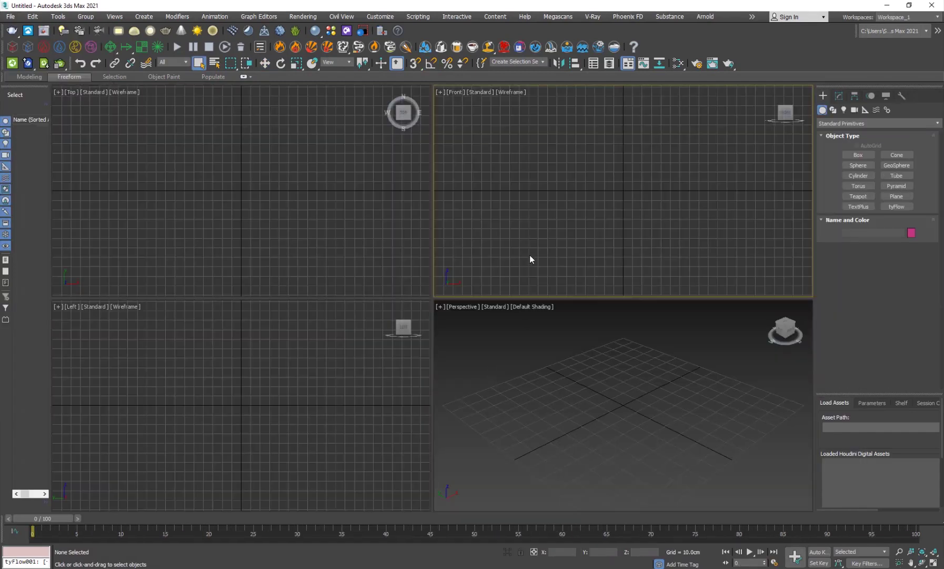
Create a plane about 143 by 142 cm around the grid centre in the maximized perspective view.
left_click(516, 428)
key("alt+w")
middle_click_drag(400, 425, 607, 318, "alt")
key("shift+z")
left_click(896, 198)
scroll(355, 369, "down", 2)
left_click_drag(150, 318, 664, 318)
key("w")
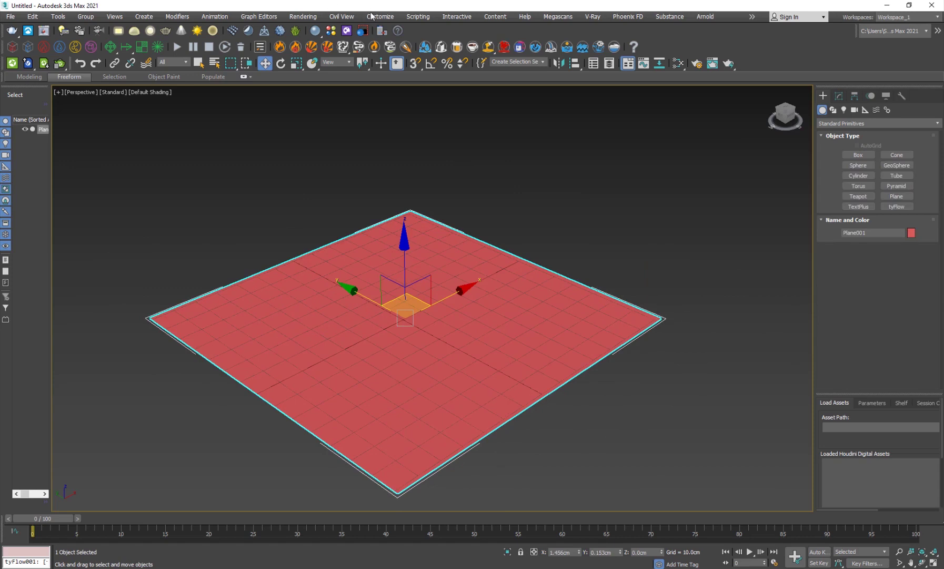
Check the display unit scale and the system unit setup, accepting Centimeters for both.
left_click(380, 16)
left_click(398, 182)
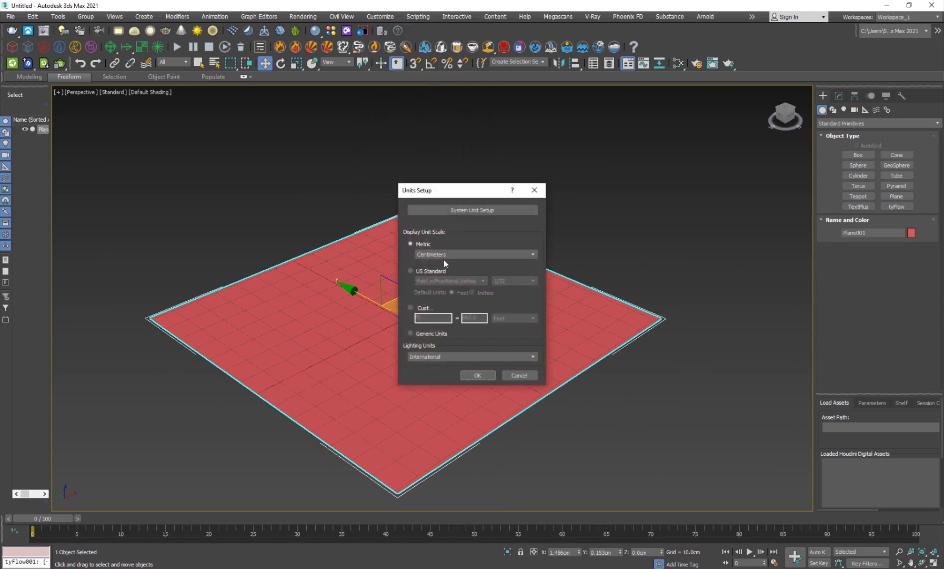
left_click(468, 210)
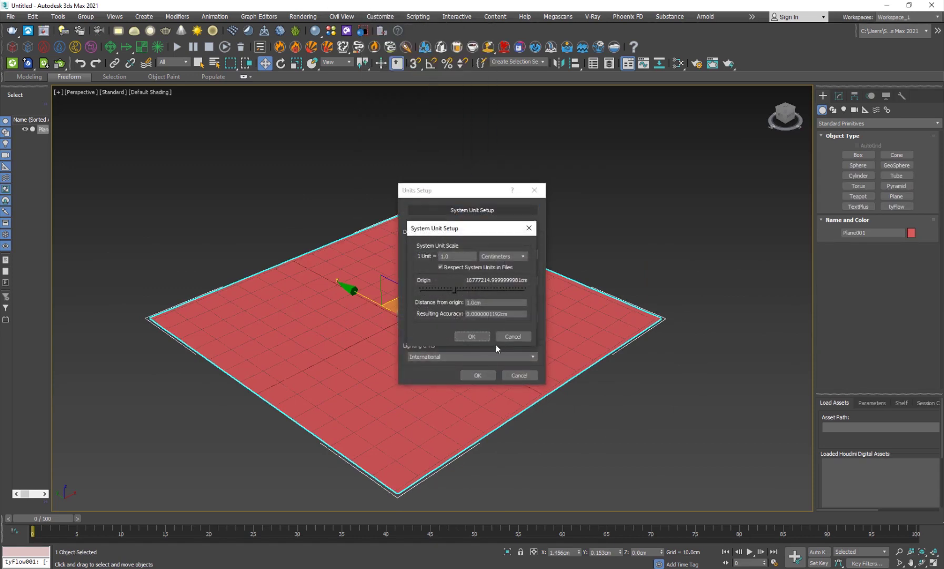
left_click(471, 336)
left_click(477, 375)
Rotate the plane upright with angle snap enabled.
key("e")
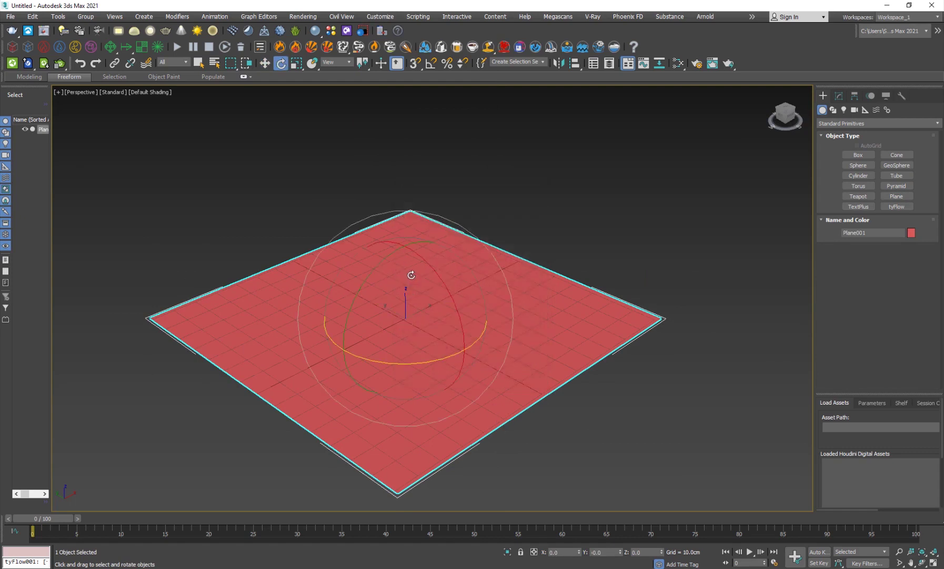
left_click(431, 63)
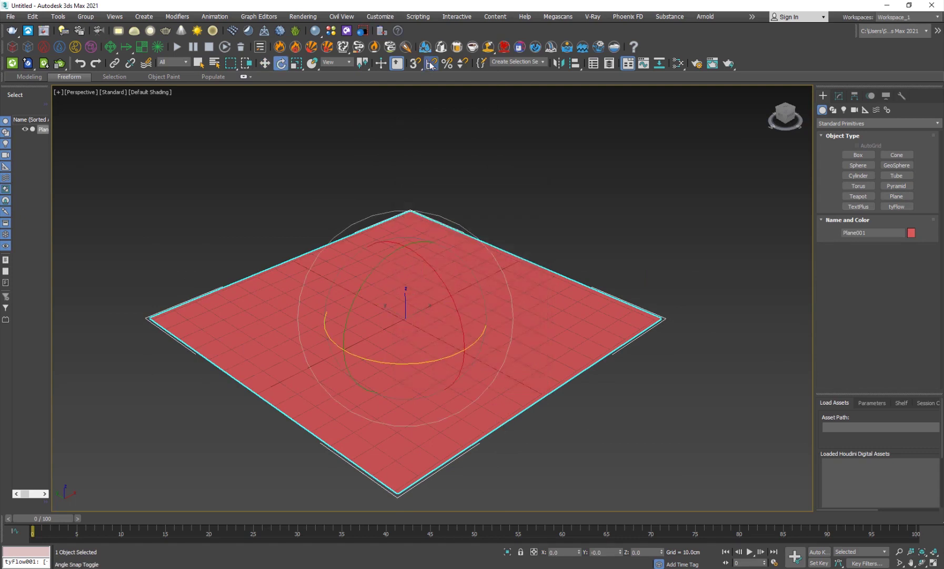
left_click_drag(433, 269, 452, 311)
Move the plane up and back to about Y 46 cm and Z 73 cm.
key("w")
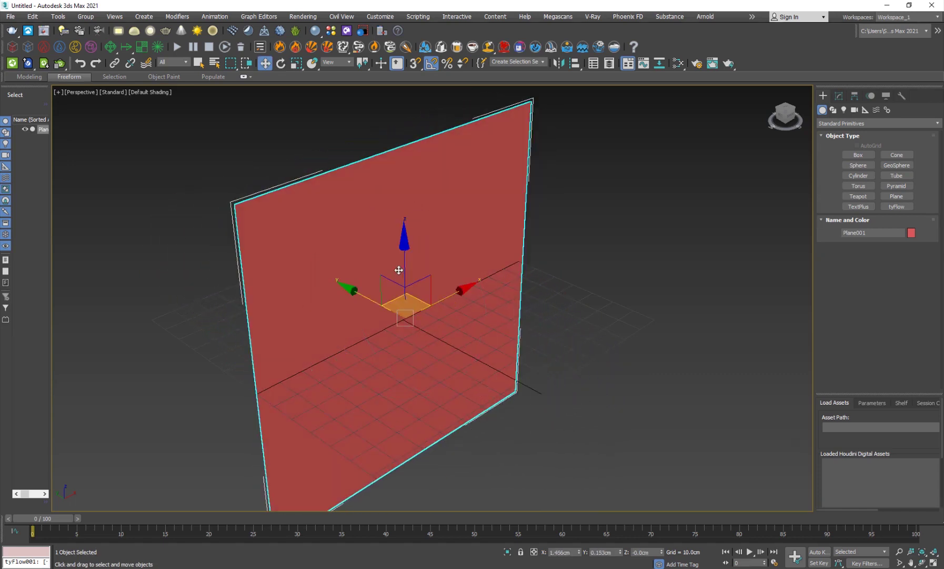
left_click_drag(405, 261, 404, 152)
middle_click_drag(419, 279, 386, 340)
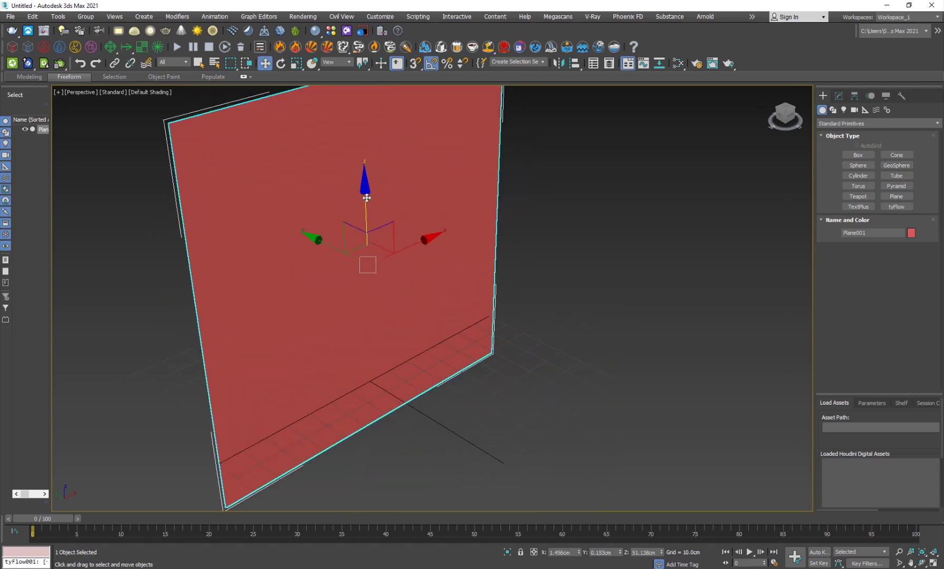
left_click_drag(370, 238, 405, 246)
key("r")
key("w")
left_click_drag(329, 227, 327, 315)
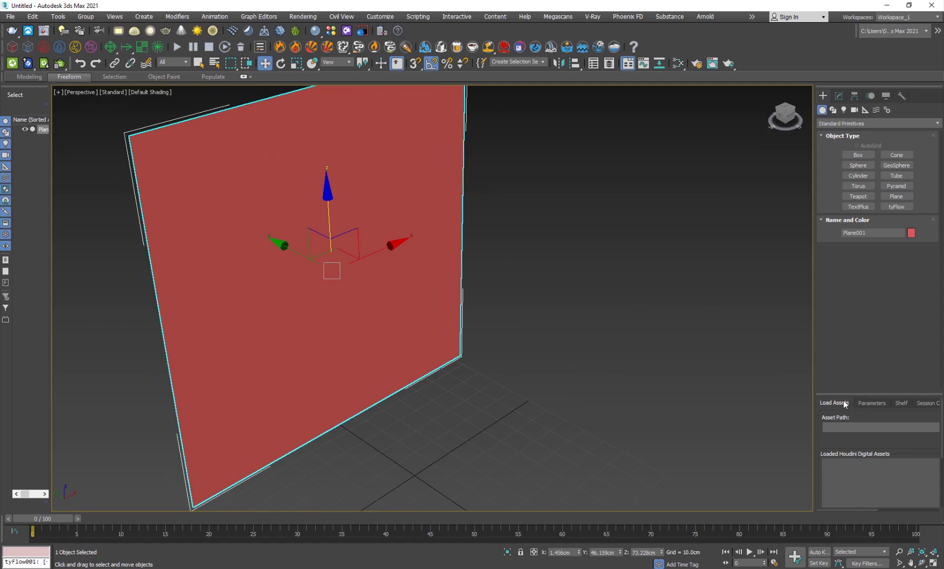
left_click_drag(775, 403, 672, 411)
left_click(665, 412)
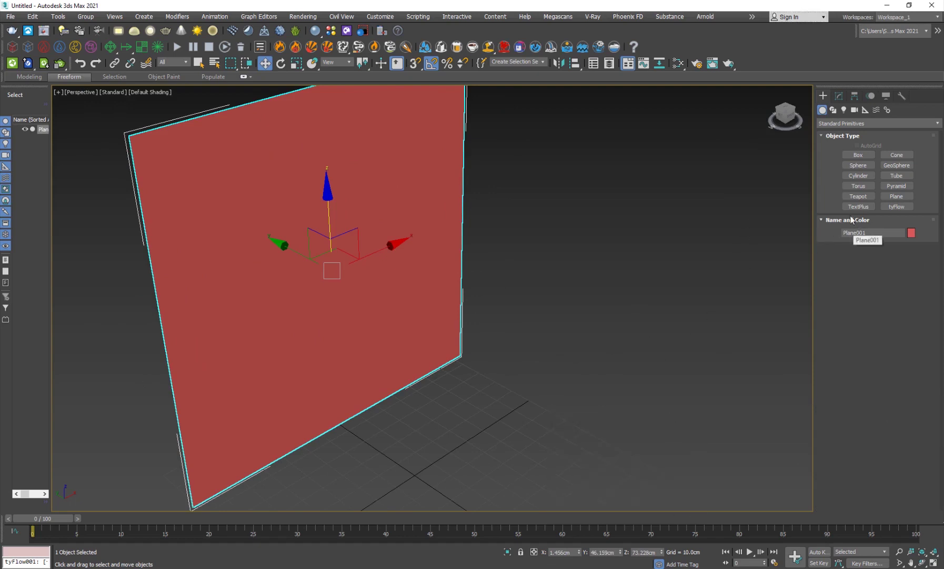
Place a Text spline on the grid in front of the plane.
left_click(833, 110)
left_click(858, 204)
left_click(534, 457)
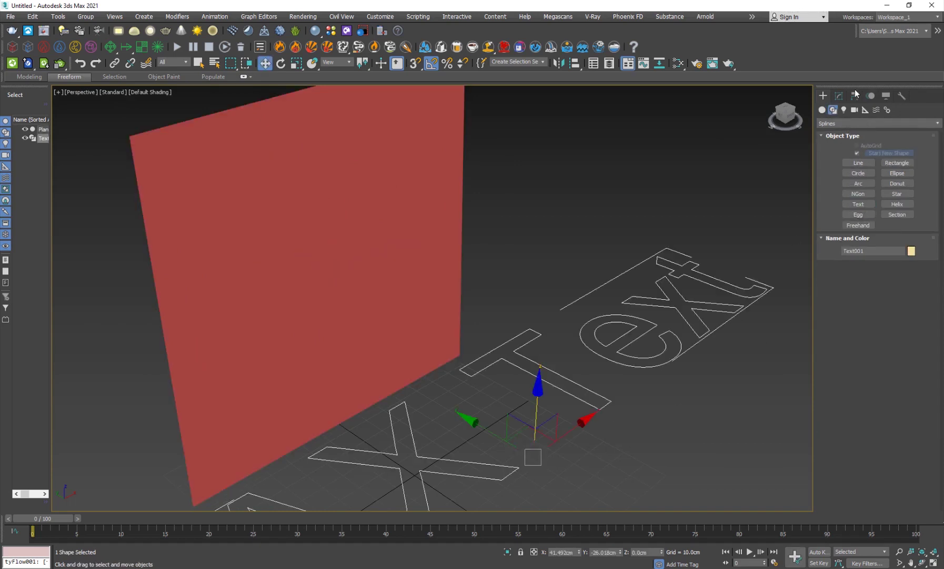
Change the text content to MAX and set its font to Arial Black.
left_click(839, 95)
left_click(898, 369)
key("BackSpace")
key("BackSpace")
key("BackSpace")
key("BackSpace")
left_click_drag(681, 313, 626, 402)
left_click(912, 307)
left_click(851, 358)
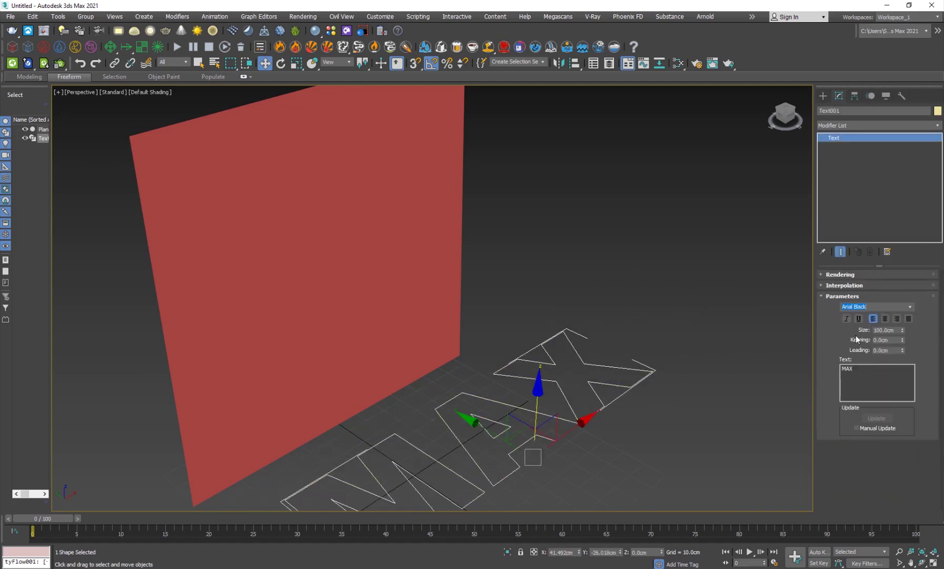
Add a Bevel modifier to the text with level 1 height 10.5 cm, level 2 height 1 cm and level 2 outline -1 cm.
left_click(845, 126)
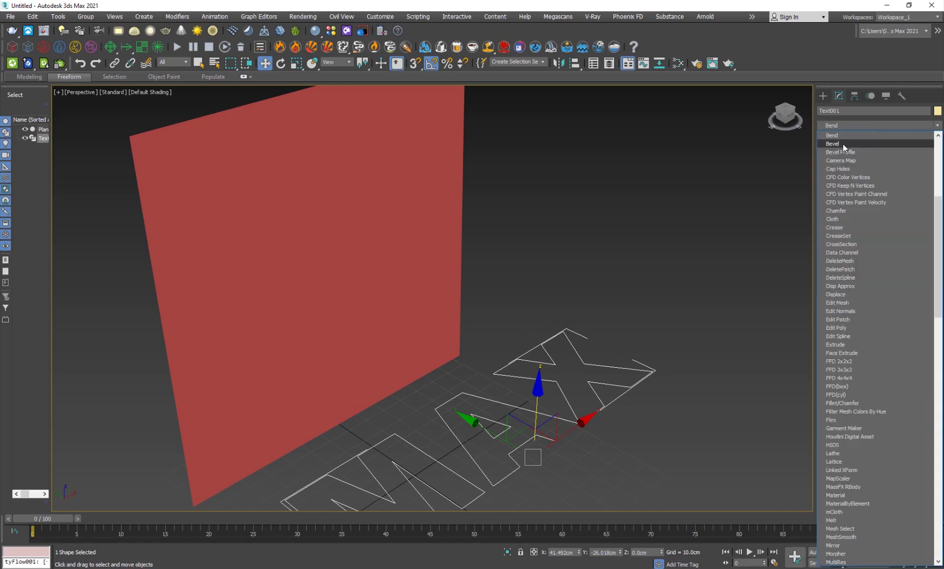
left_click(840, 252)
middle_click_drag(665, 461, 671, 395)
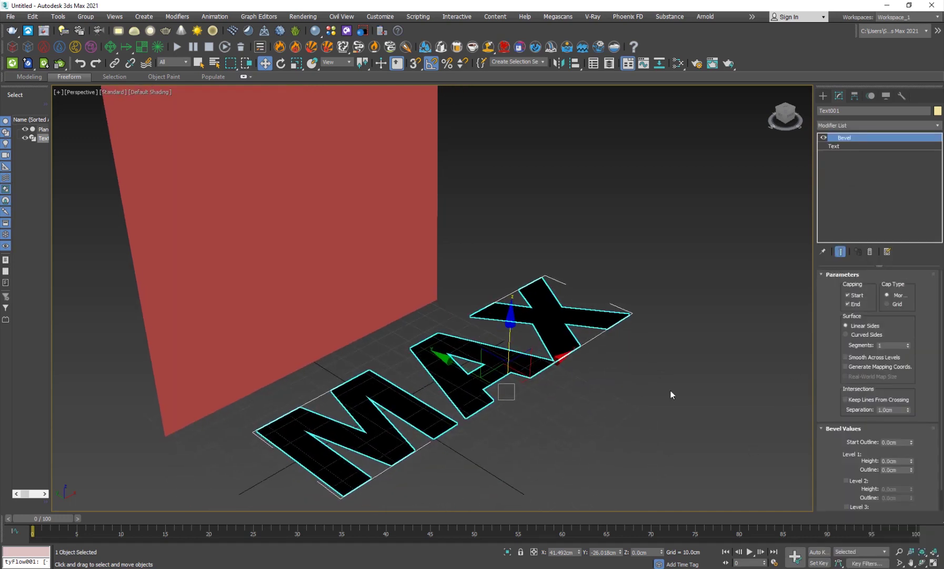
left_click_drag(842, 457, 912, 416)
left_click(864, 458)
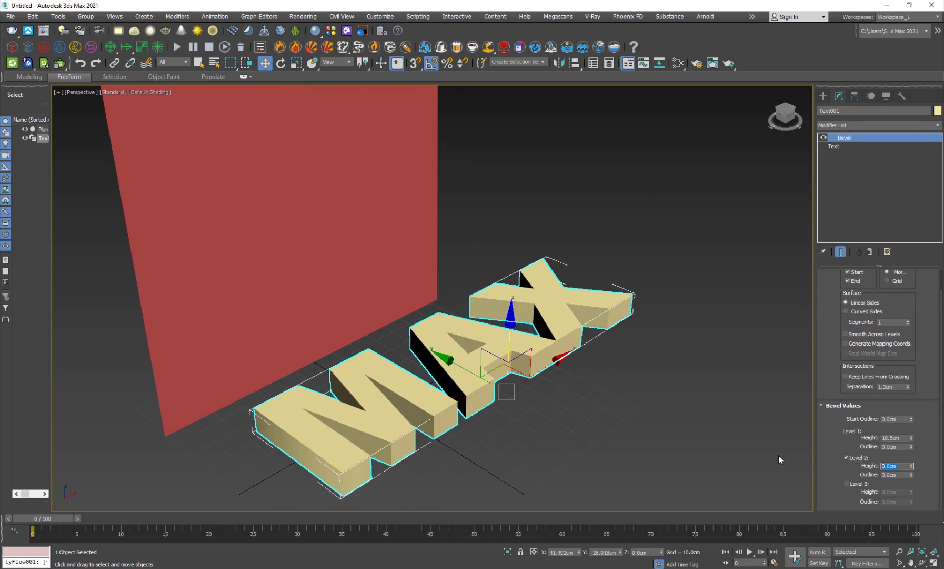
type("1")
key("Tab")
type("-1")
key("Return")
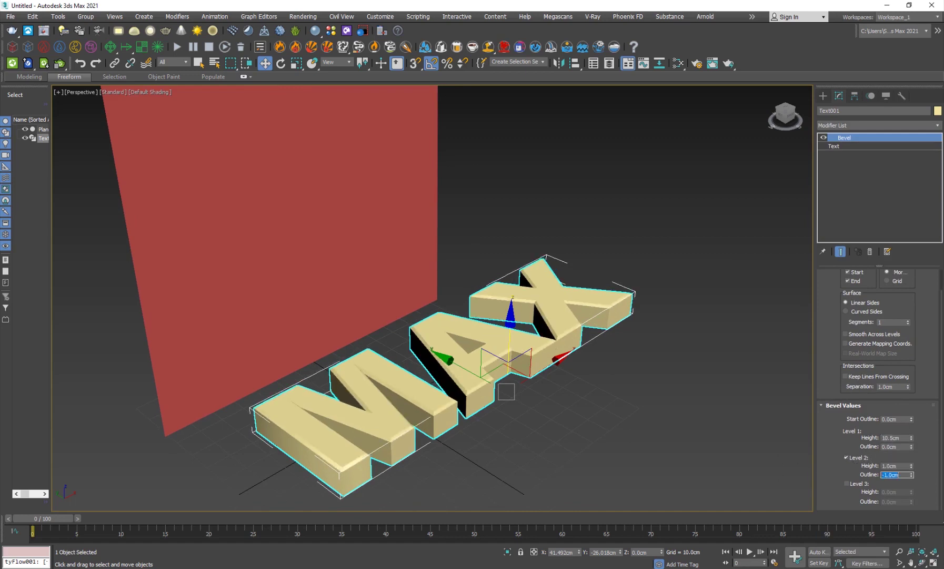
Scale the MAX text down uniformly and rotate it upright to face the same way as the plane.
key("r")
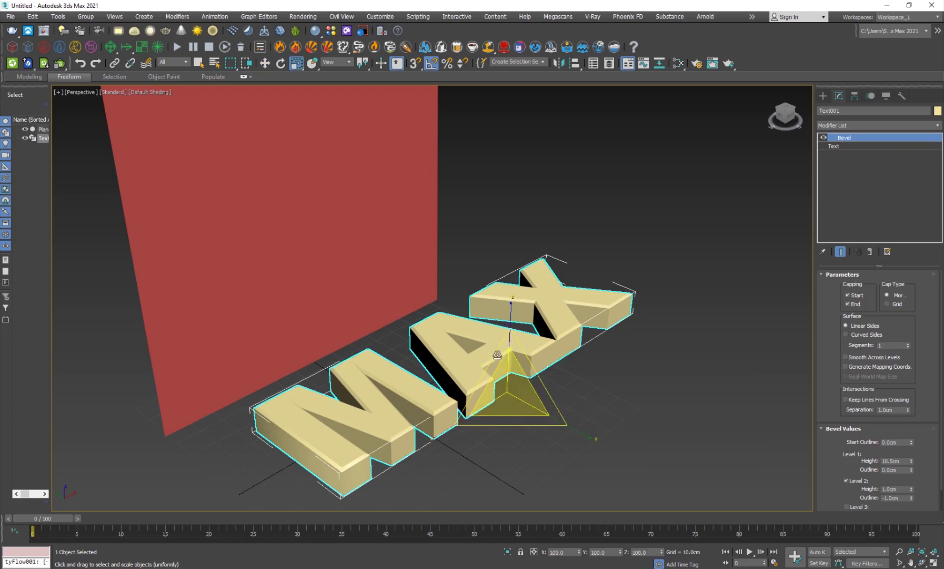
left_click_drag(495, 357, 501, 424)
key("e")
left_click_drag(566, 400, 567, 373)
Centre the text on the plane in the front view, at about X 1.7 cm and Z 69 cm.
key("w")
key("alt+w")
right_click(550, 236)
key("alt+w")
left_click_drag(477, 392, 350, 293)
key("r")
key("w")
left_click_drag(417, 240, 412, 241)
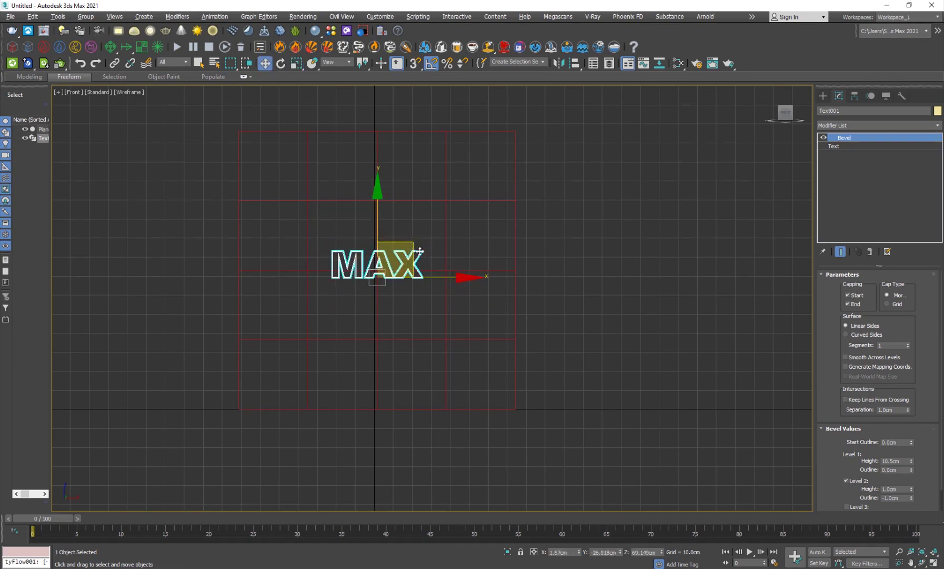
Move the text along the Y axis closer to the plane in the perspective view.
key("alt+w")
middle_click(530, 369)
key("alt+w")
middle_click_drag(449, 371, 365, 320, "alt")
scroll(367, 310, "down", 3)
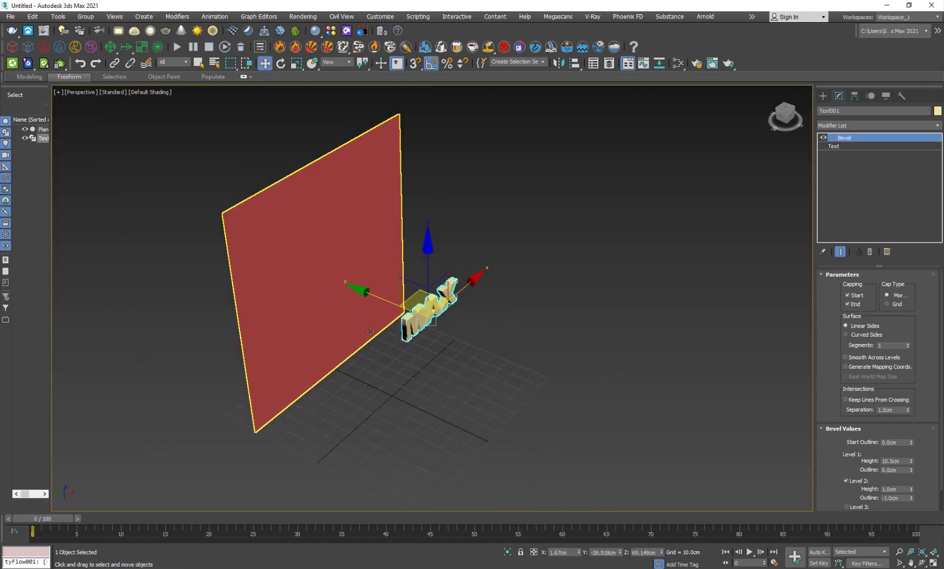
left_click_drag(386, 299, 326, 276)
Turn on edged faces and set the plane's length and width segments to 55 each.
left_click(325, 277)
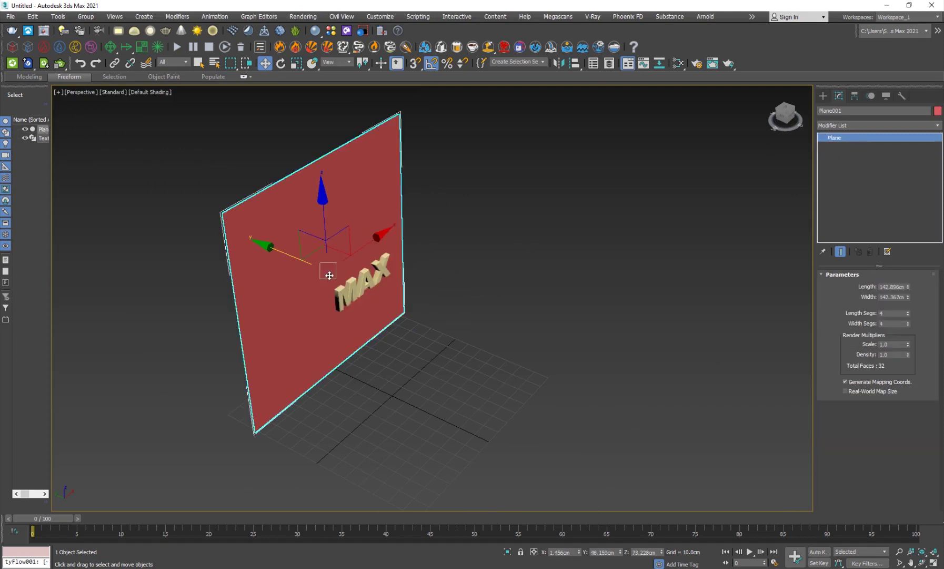
key("F4")
scroll(285, 311, "up", 3)
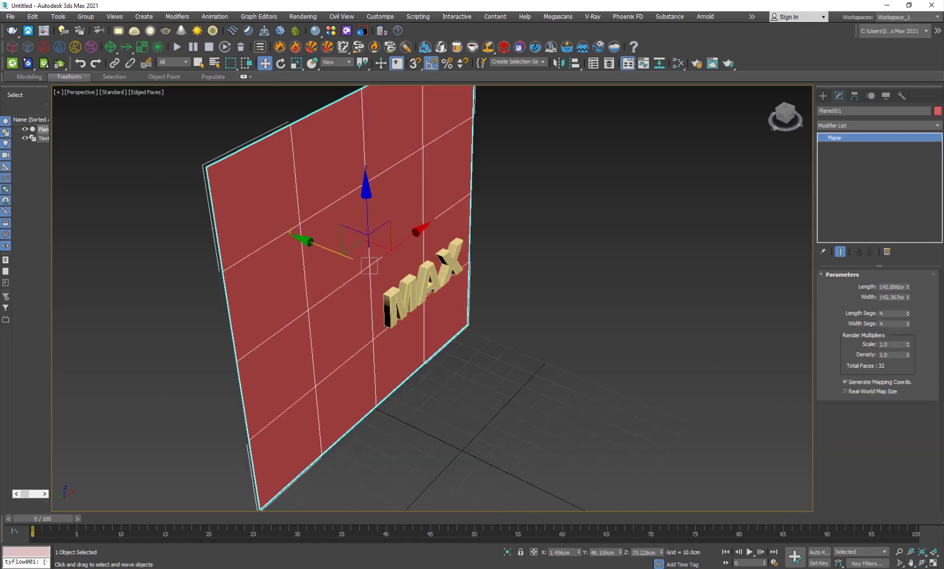
left_click(895, 313)
type("550")
key("BackSpace")
key("Tab")
type("555")
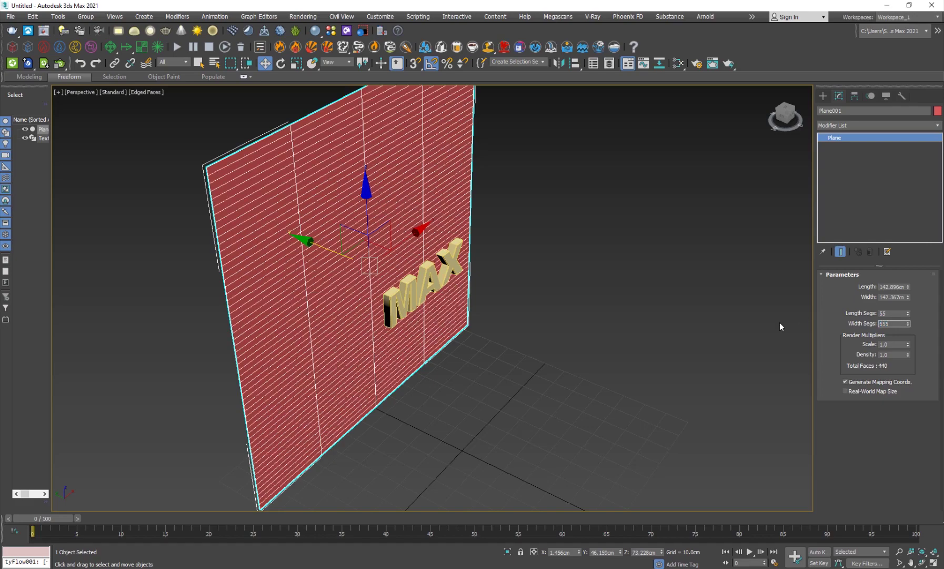
key("BackSpace")
key("Return")
Create a tyFlow object in the perspective view, off to the side of the plane and text.
middle_click_drag(780, 322, 365, 358, "alt")
scroll(394, 416, "down", 5)
left_click(823, 95)
left_click(833, 110)
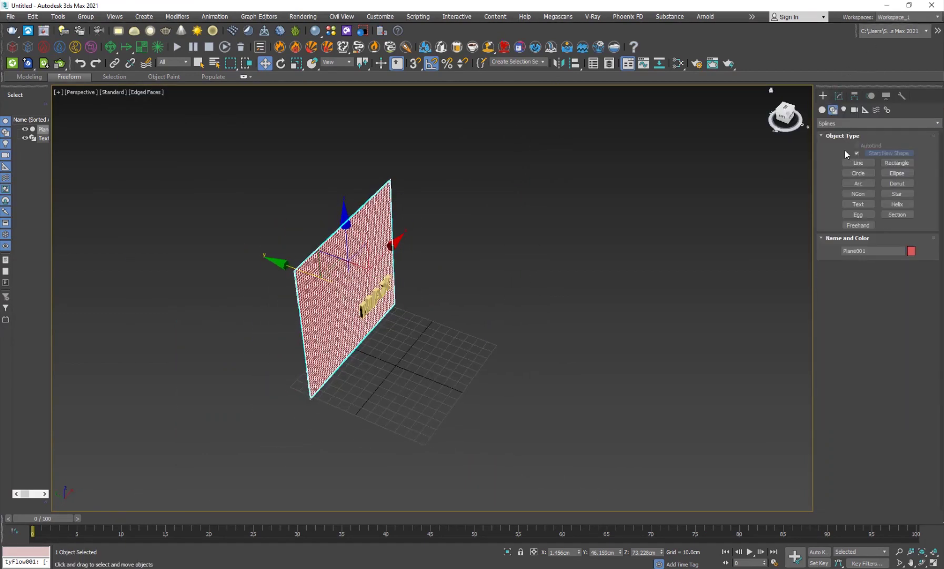
left_click(823, 110)
left_click(897, 207)
left_click_drag(563, 352, 595, 368)
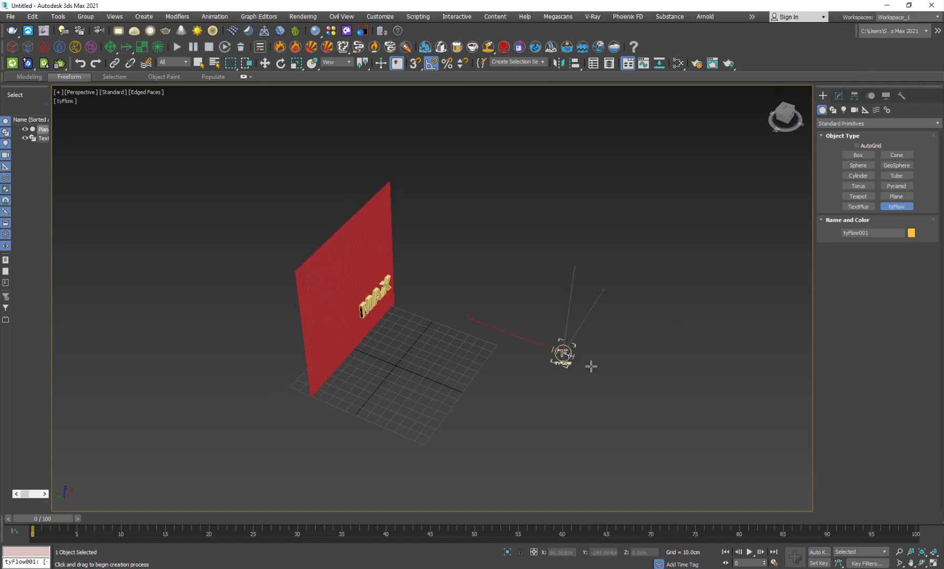
key("w")
Open the tyFlow editor, place it clear of the plane, and turn off edged faces in the perspective view.
left_click(840, 96)
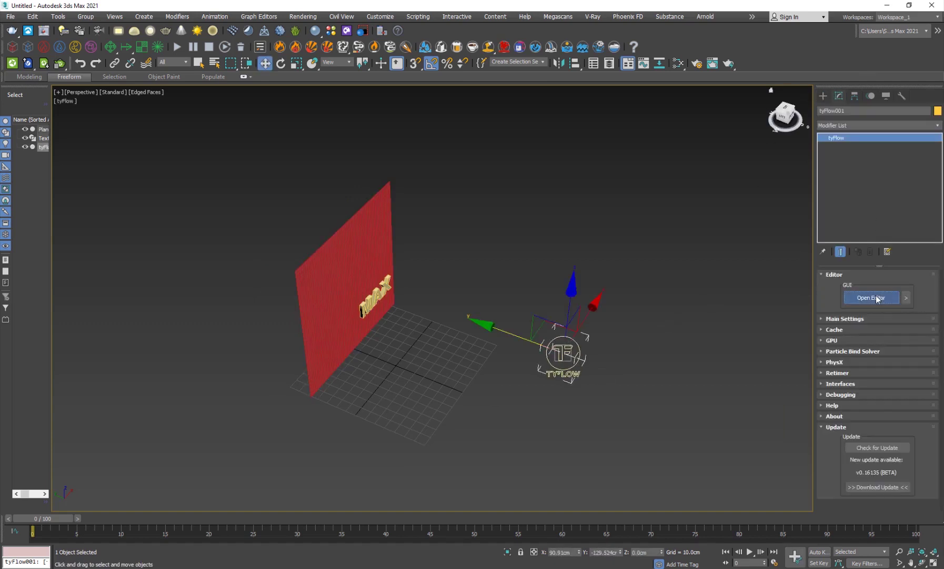
left_click(871, 298)
left_click_drag(182, 158, 344, 158)
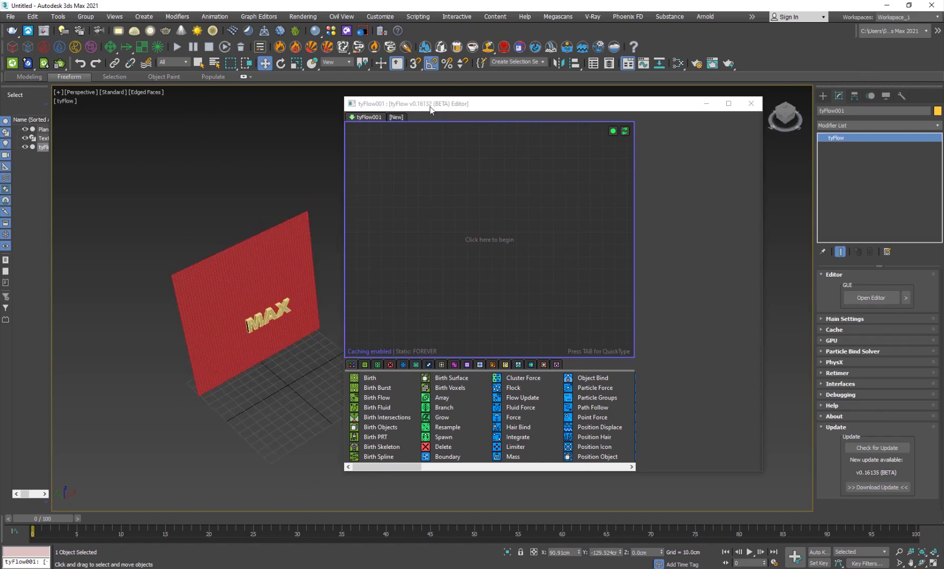
left_click_drag(431, 109, 523, 99)
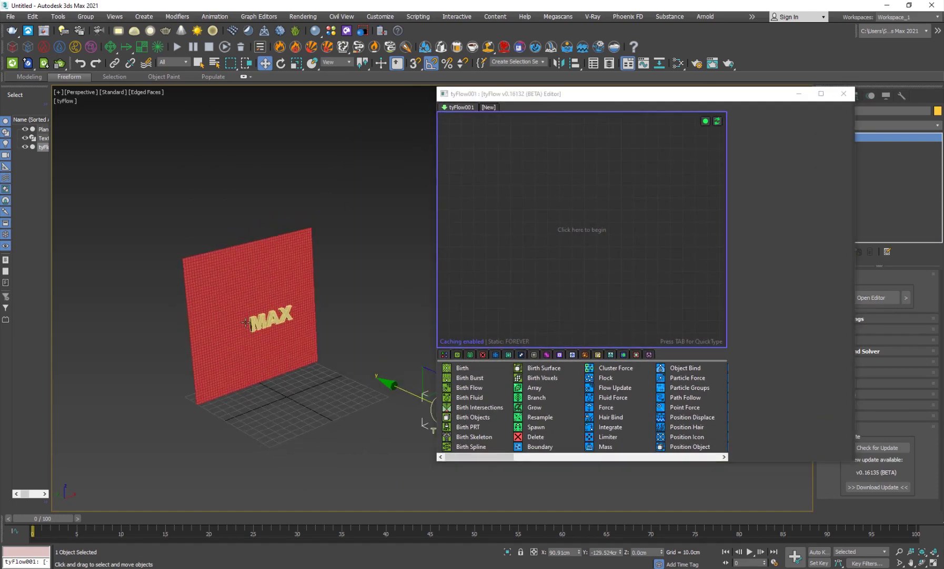
scroll(241, 341, "up", 3)
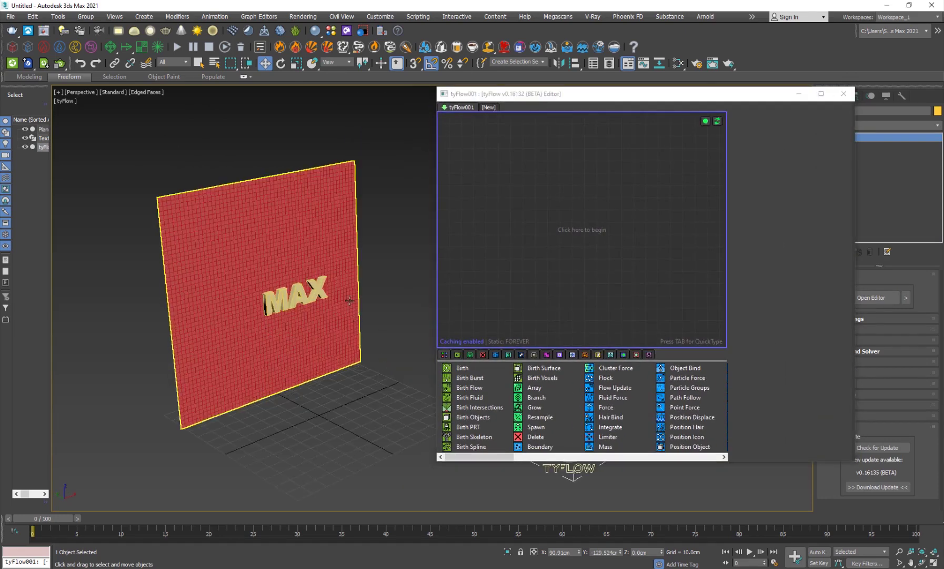
key("F4")
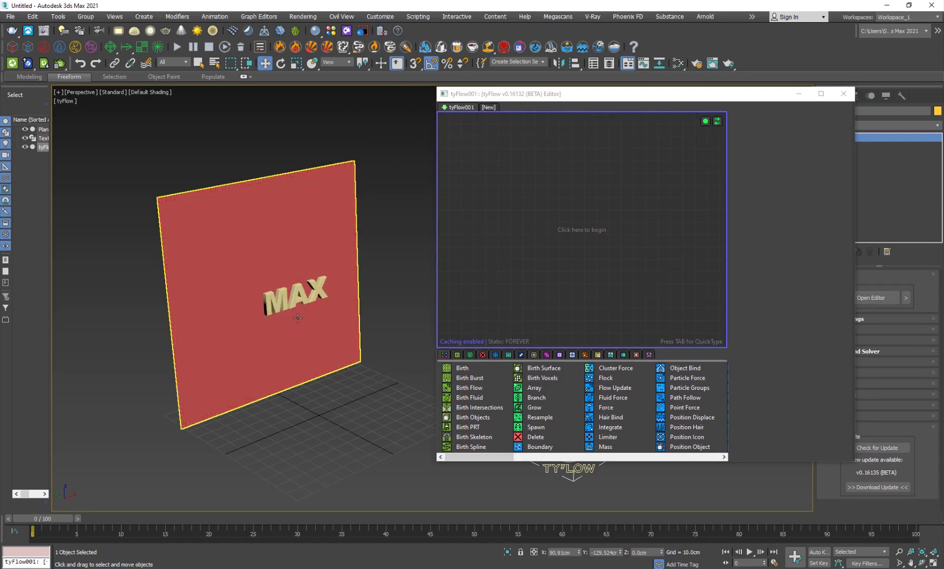
middle_click_drag(297, 317, 311, 325)
Start an event with a Birth Objects operator that uses the plane, and hide the original plane.
left_click_drag(480, 418, 501, 271)
left_click(769, 242)
left_click(219, 284)
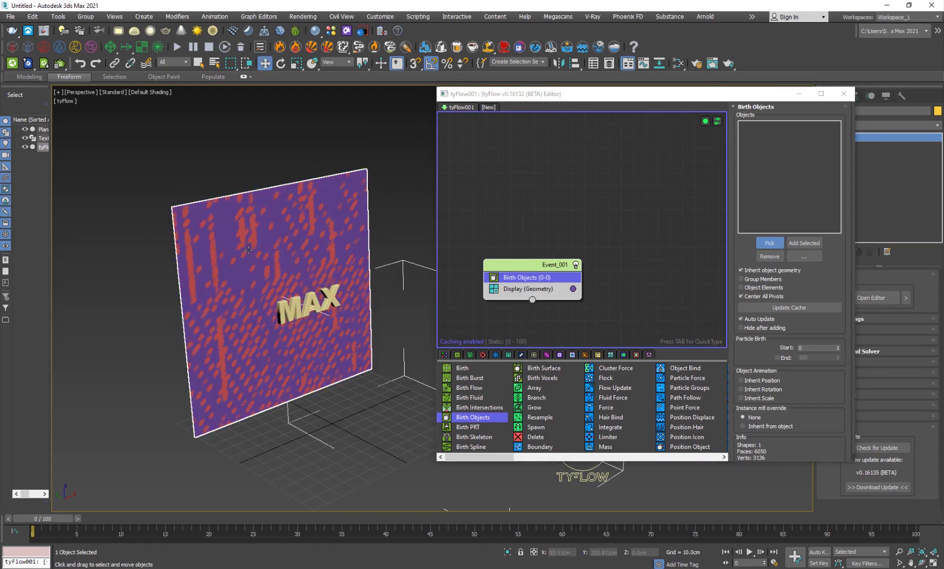
left_click(263, 246)
key("w")
right_click(329, 217)
left_click(348, 179)
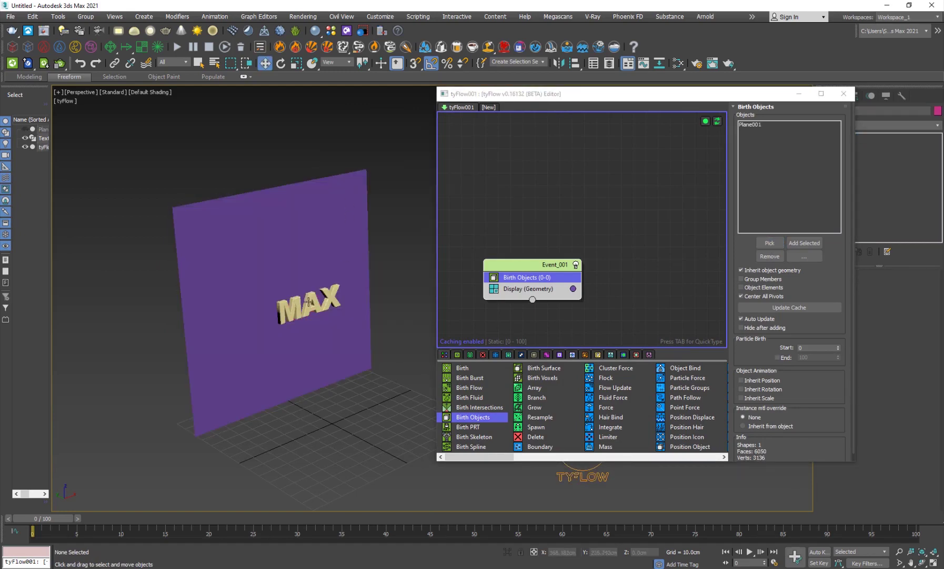
Turn on edged faces and add a Cloth Bind operator to the event after Birth Objects.
key("F4")
scroll(407, 295, "up", 3)
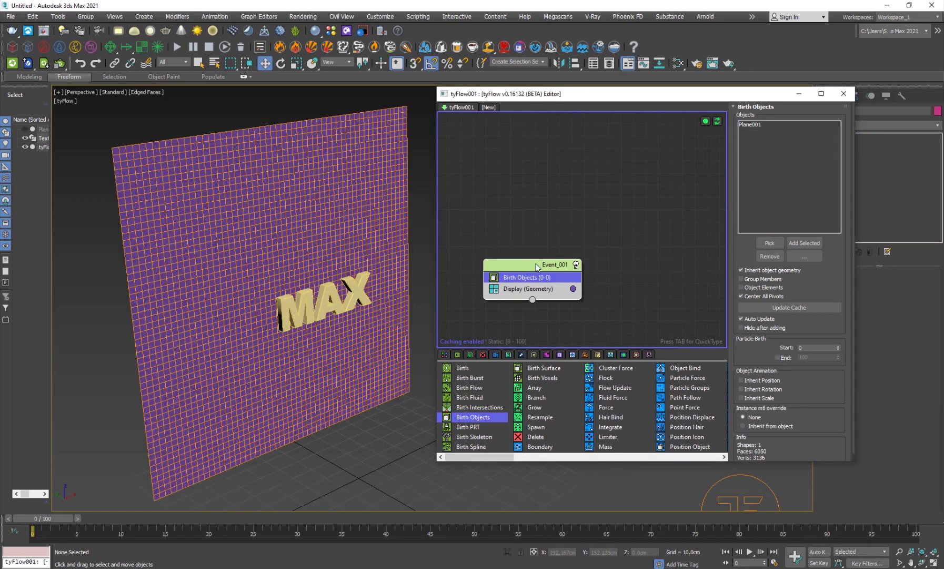
key("Tab")
type("cloth")
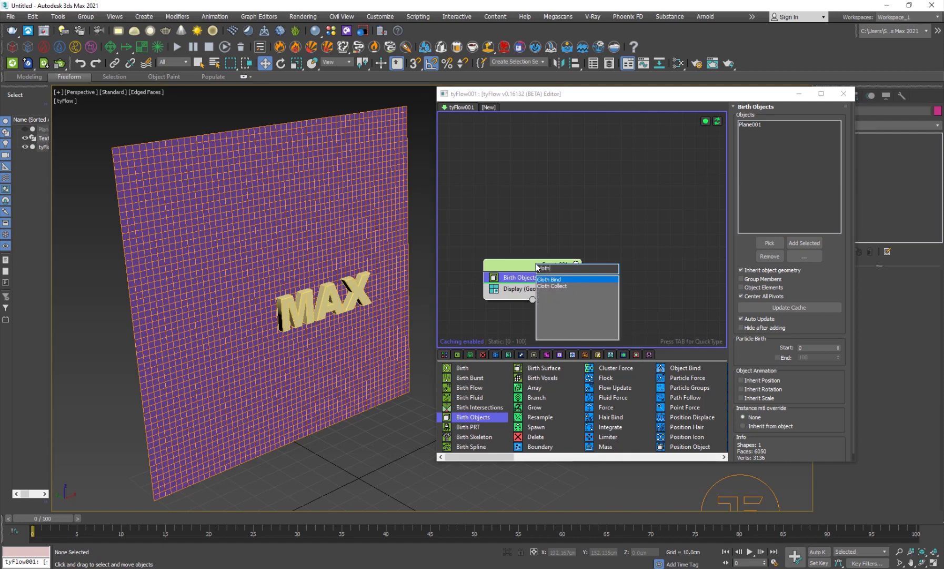
key("Return")
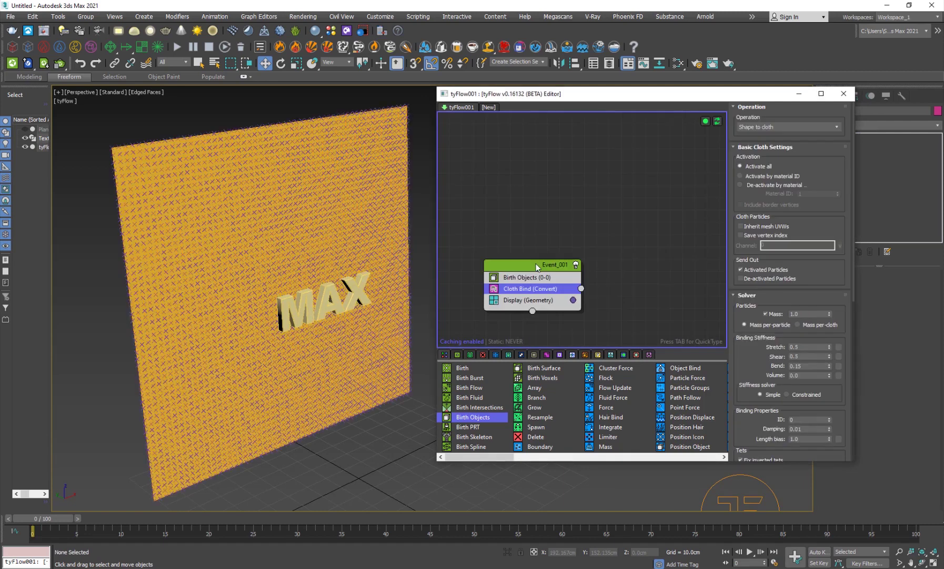
Turn off marking particles with no geo in the event's Display operator.
left_click(548, 300)
scroll(758, 352, "down", 3)
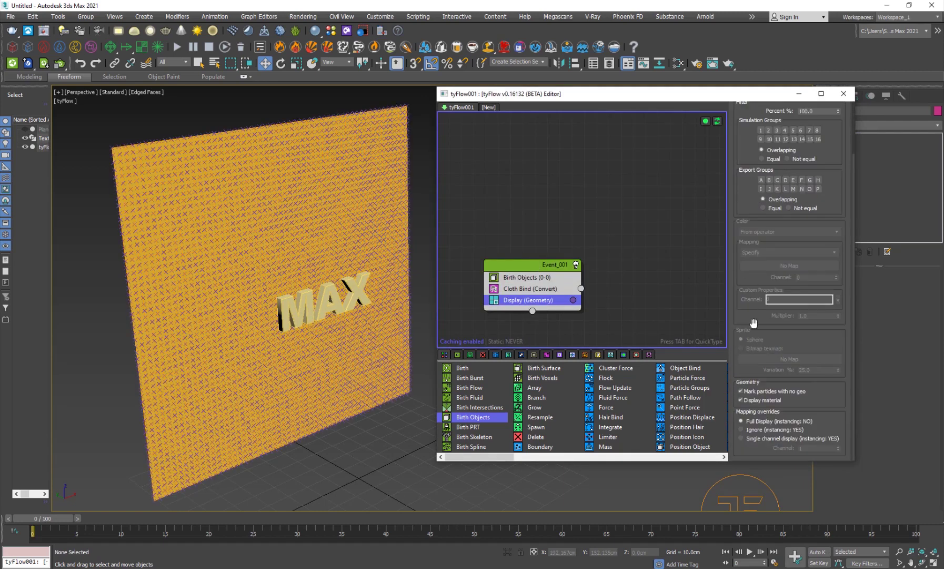
left_click(760, 392)
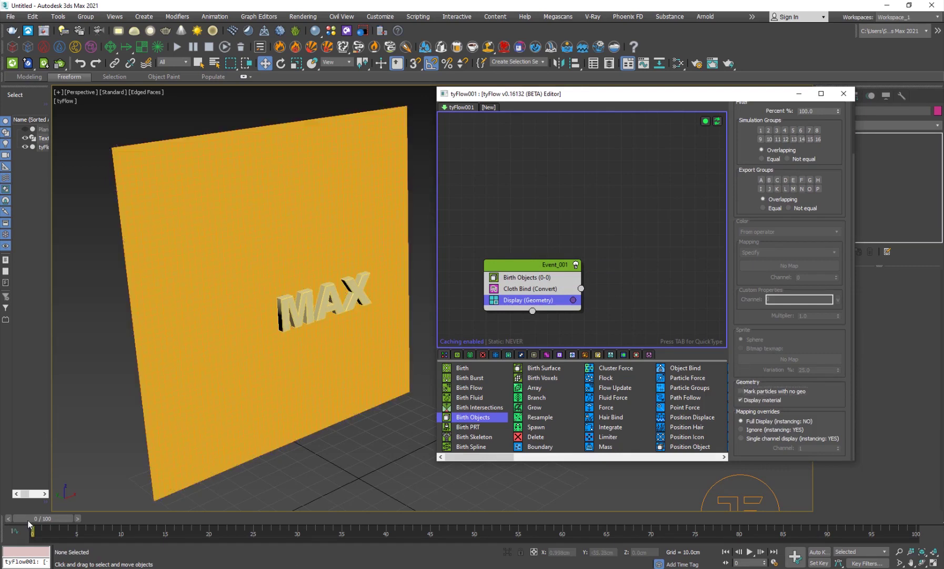
mouse_move(43, 519)
left_mouse_down()
mouse_move(277, 533)
mouse_move(33, 521)
left_mouse_up()
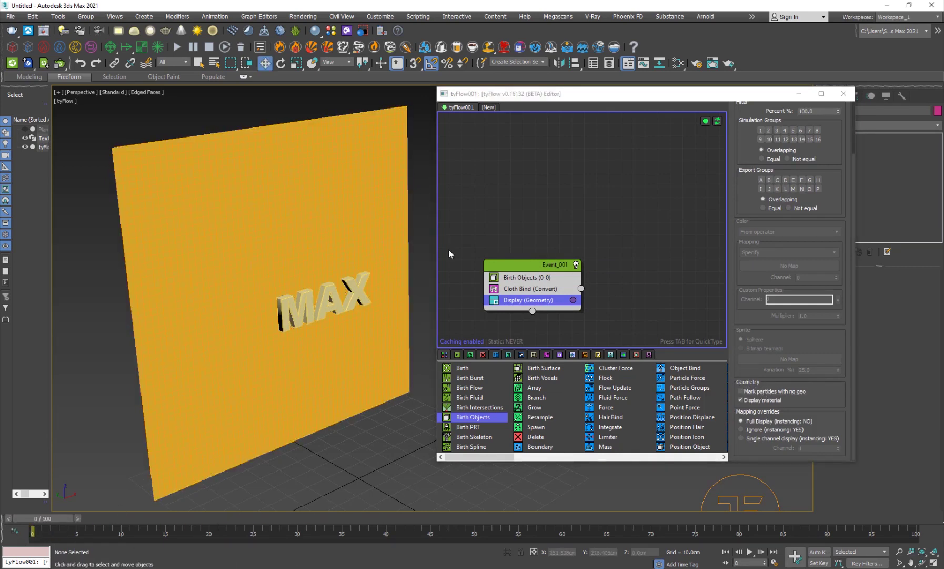
middle_click_drag(319, 331, 292, 332, "alt")
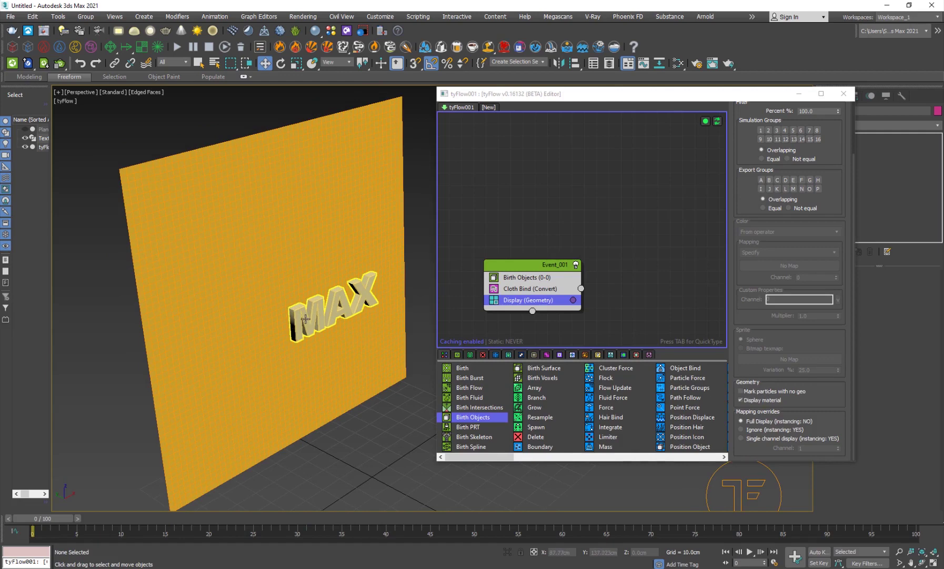
Animate the MAX text with Auto Key so it moves along the Y axis through the cloth plane between frames 0 and 30.
left_click(531, 289)
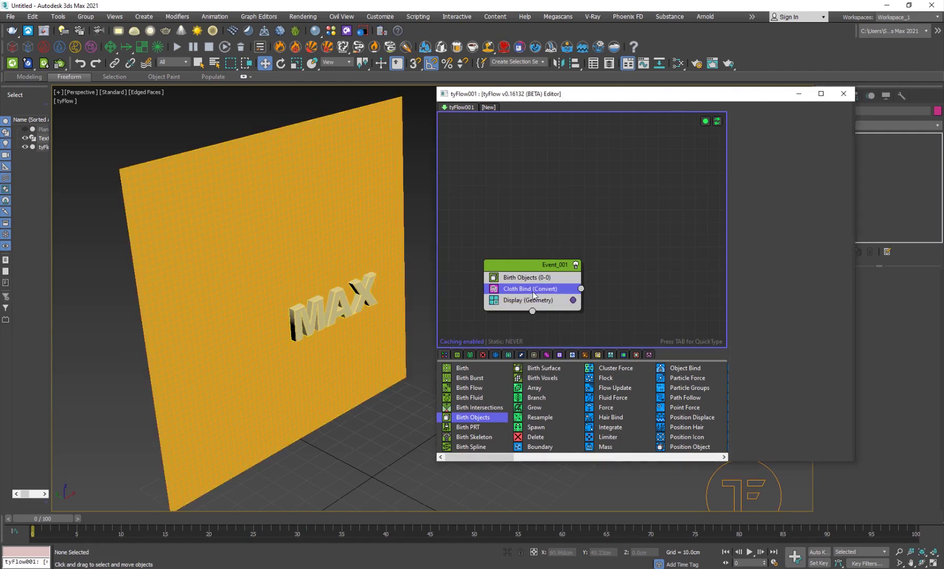
left_click(359, 335)
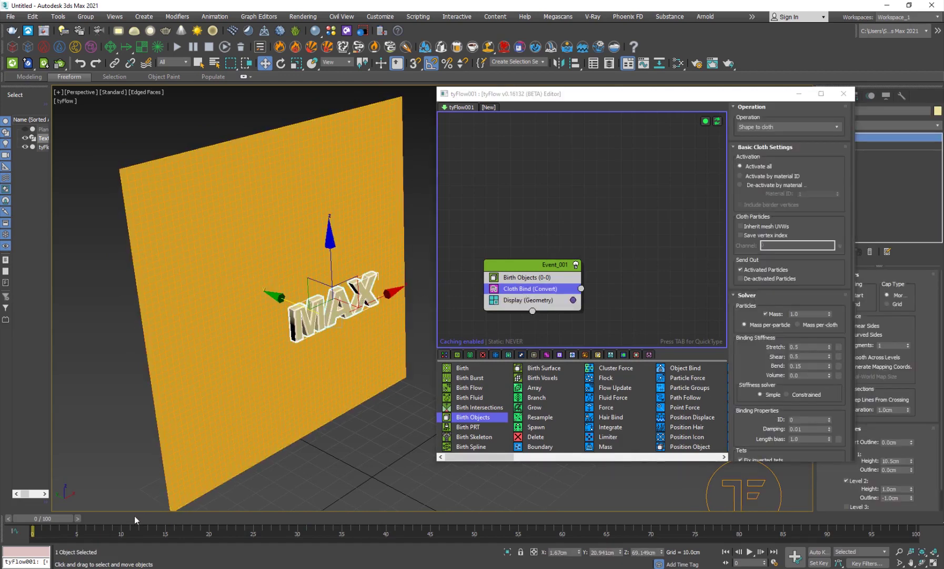
key("n")
left_click_drag(254, 522, 293, 520)
left_click_drag(282, 297, 205, 267)
mouse_move(60, 517)
left_mouse_down()
mouse_move(225, 523)
mouse_move(57, 521)
left_mouse_up()
left_click(820, 551)
Add a Collision operator after Cloth Bind and pick the MAX text as its collider.
key("Tab")
type("coll")
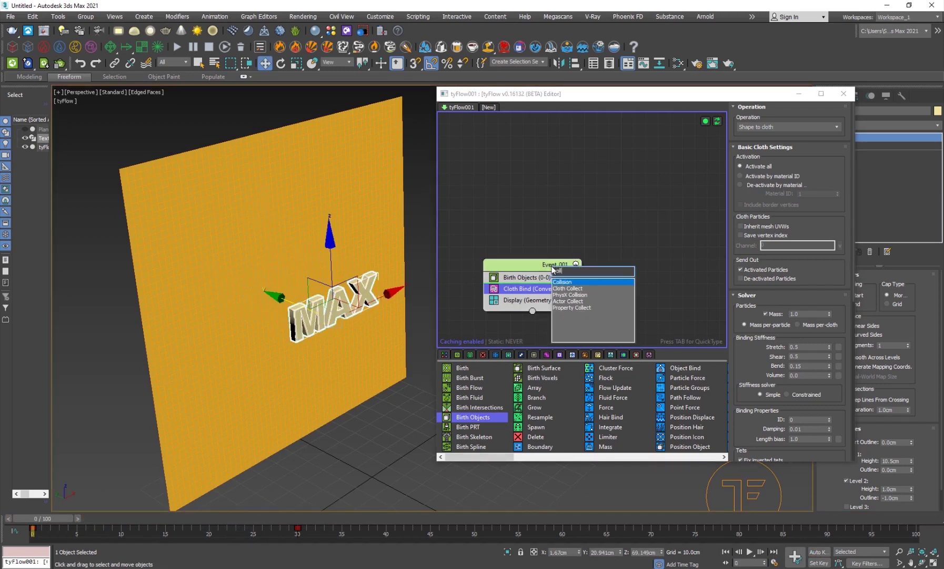
key("Return")
left_click_drag(532, 298, 539, 315)
left_click_drag(545, 268, 541, 195)
left_click(769, 239)
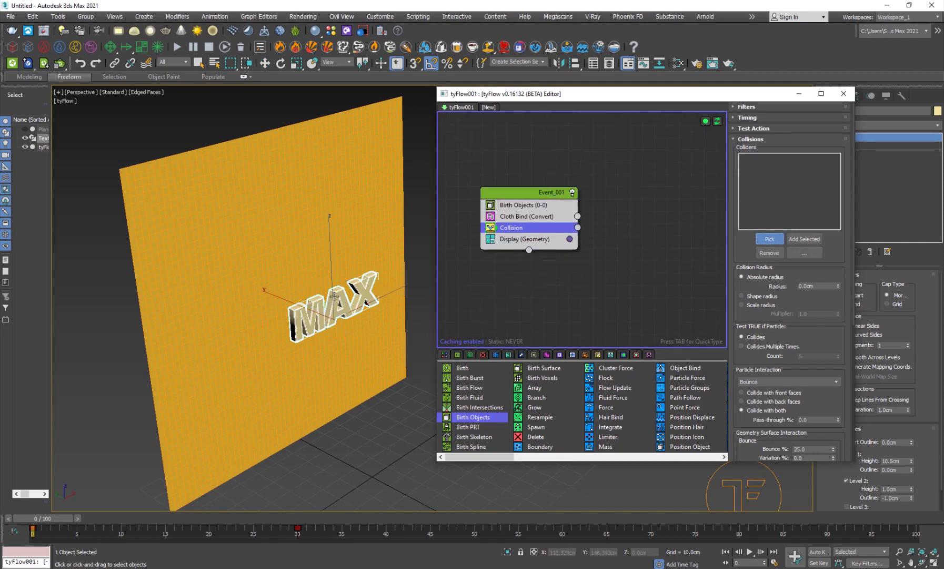
left_click(334, 295)
Switch the Collision operator's radius to Shape radius and preview the simulation up to frame 18.
left_click_drag(43, 518, 243, 512)
key("w")
left_click(761, 295)
left_click(222, 506)
mouse_move(231, 521)
left_mouse_down()
mouse_move(353, 520)
mouse_move(151, 520)
mouse_move(248, 516)
mouse_move(213, 517)
left_mouse_up()
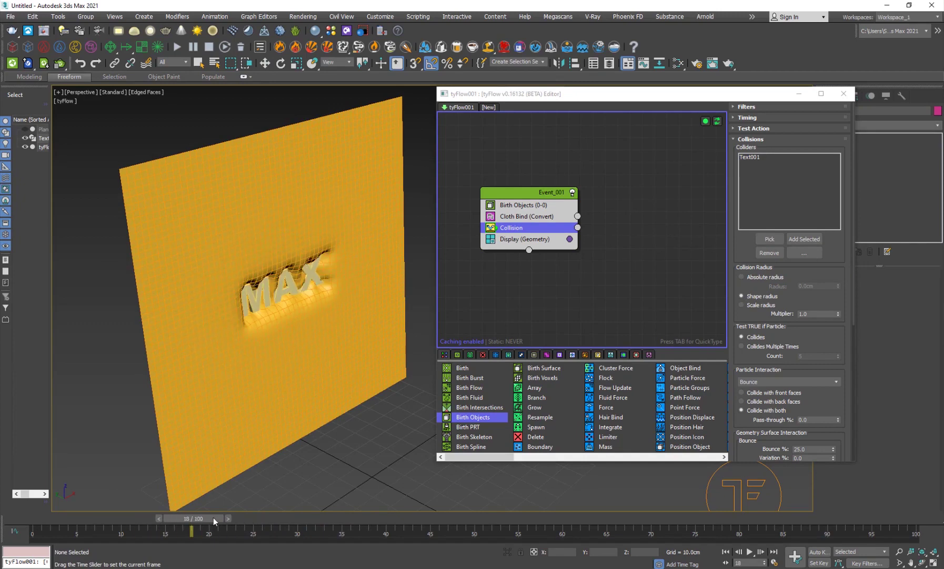
Set the tyFlow object's time step to 1/4 Frame and preview the cloth simulation up to frame 31.
left_click(326, 326)
scroll(326, 325, "up", 5)
left_click_drag(765, 99, 708, 86)
left_click(857, 319)
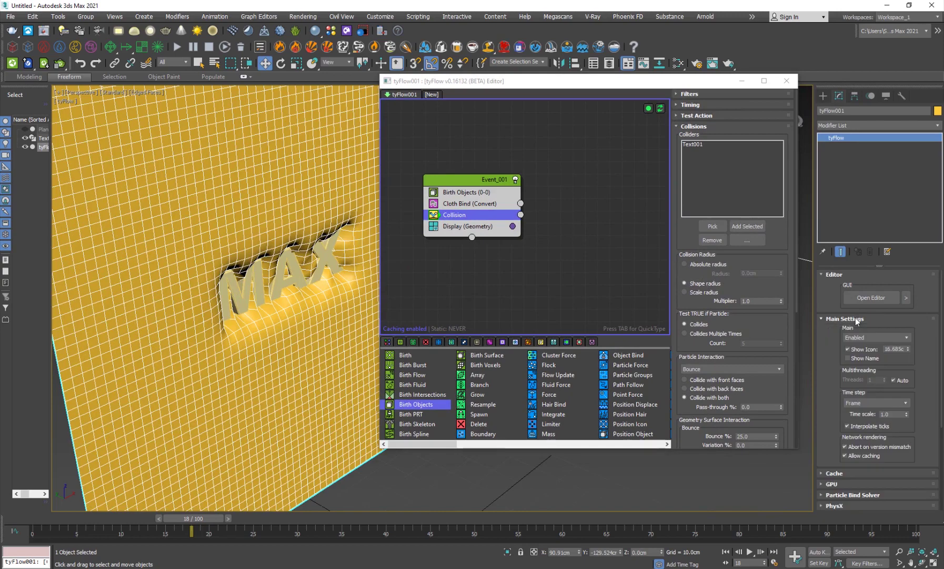
left_click(856, 402)
left_click(863, 425)
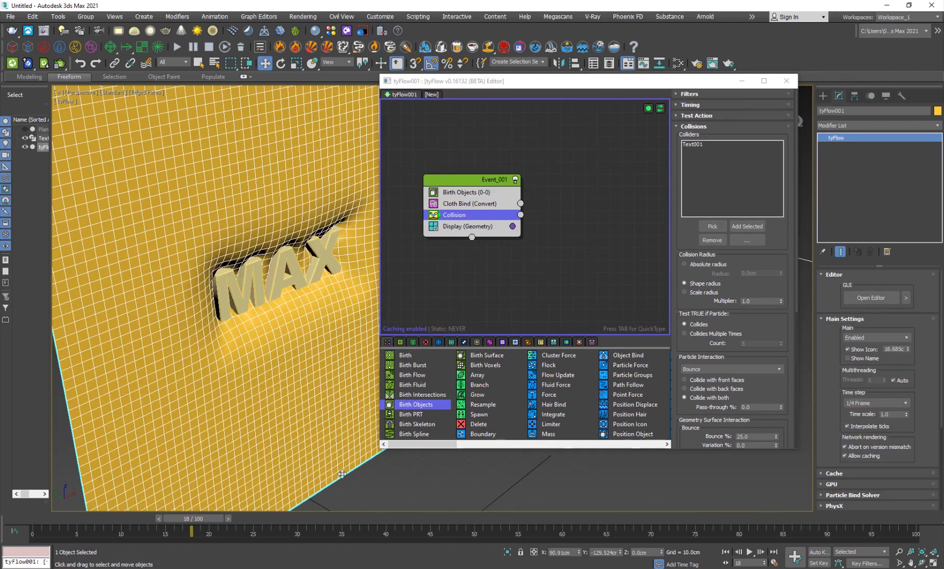
left_click_drag(203, 519, 302, 524)
Return the Collision operator to Absolute radius and preview the cloth at frame 26.
left_click(707, 267)
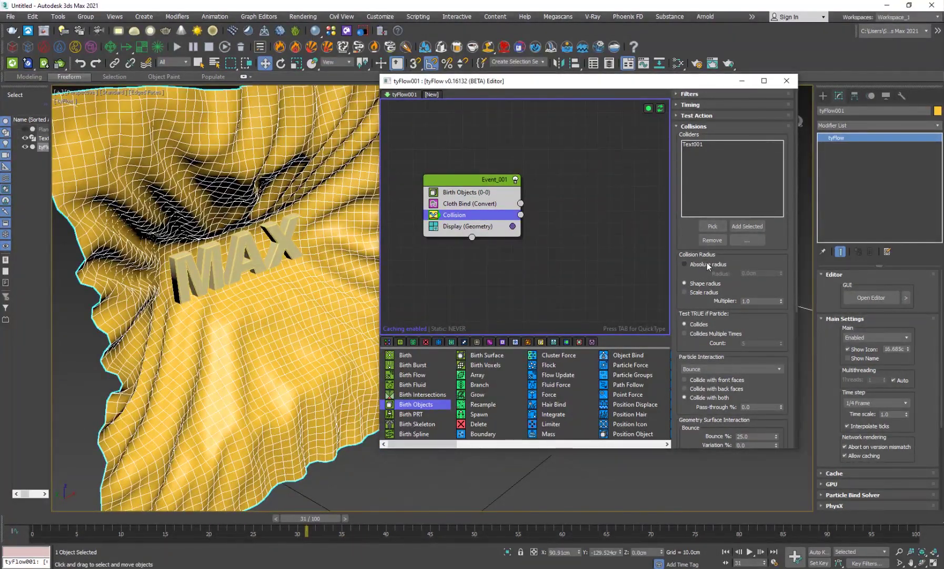
left_click(685, 264)
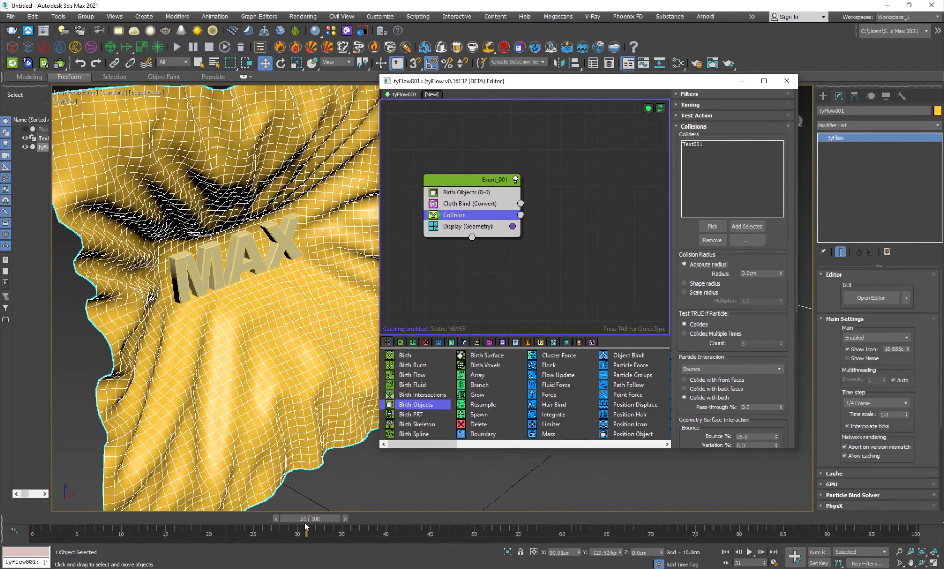
left_click_drag(306, 524, 247, 545)
key("w")
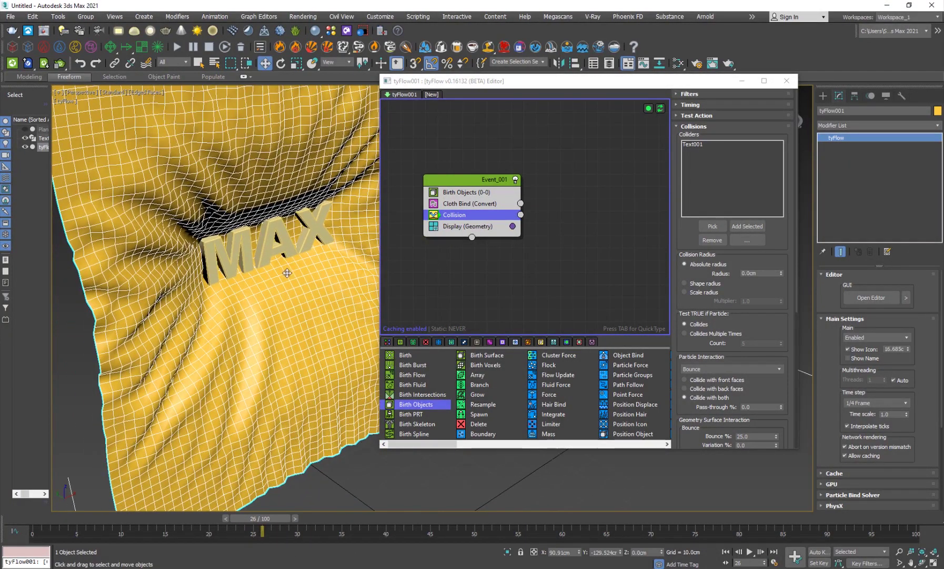
middle_click_drag(285, 273, 299, 301)
left_click(356, 292)
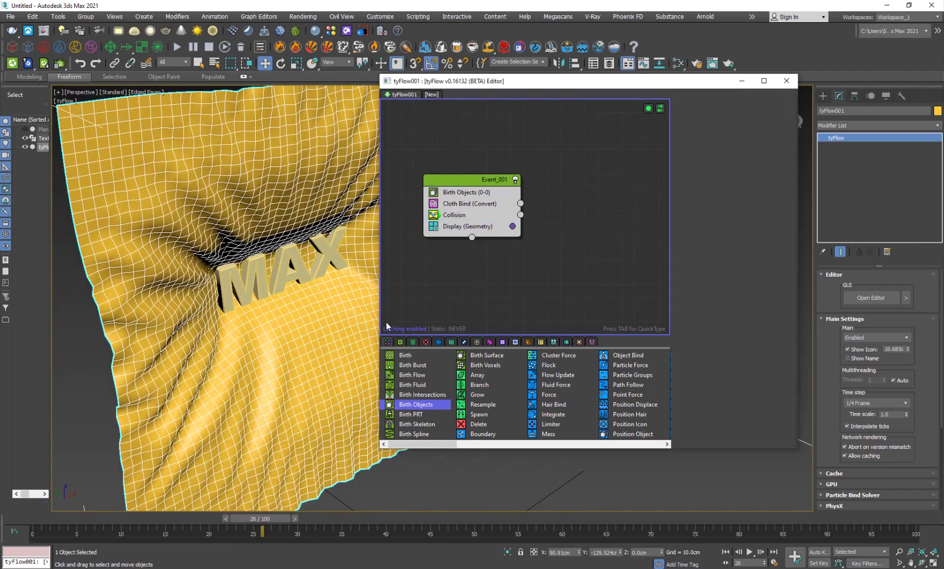
Add a Find Target operator to the event and place it between Collision and Display.
left_click(470, 184)
key("Tab")
type("find")
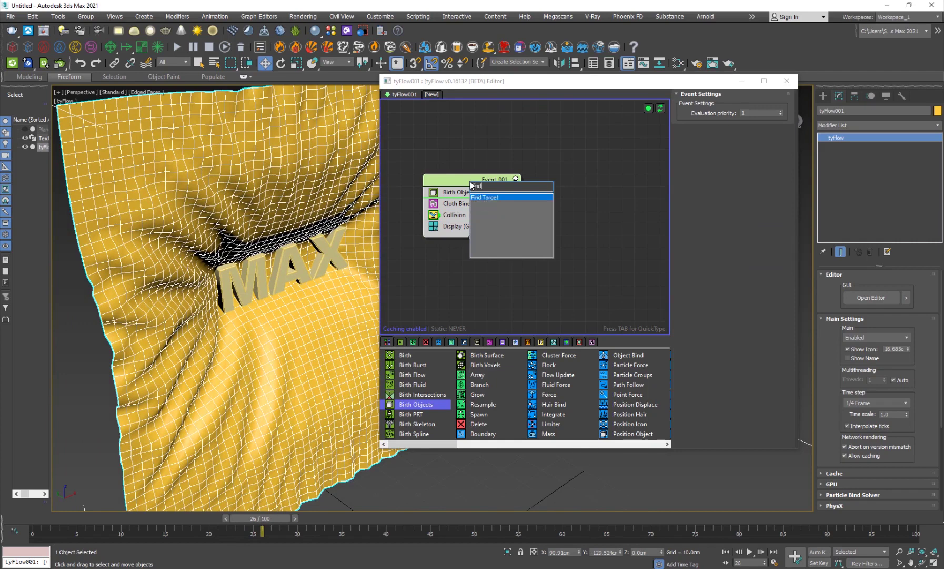
key("Return")
left_click(490, 206)
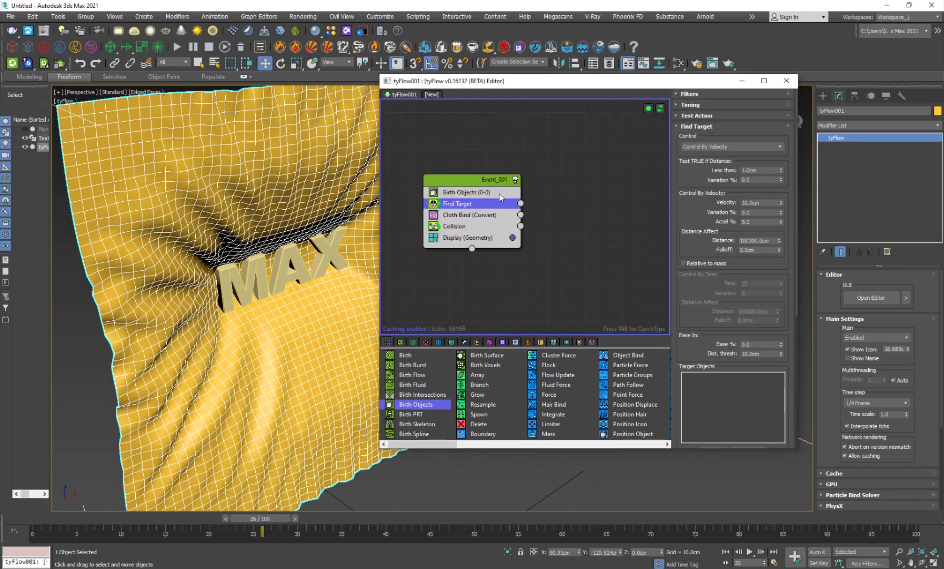
left_click_drag(469, 207, 465, 233)
Pick the MAX text as the Find Target operator's target object and preview the cloth at frame 10.
left_click(118, 522)
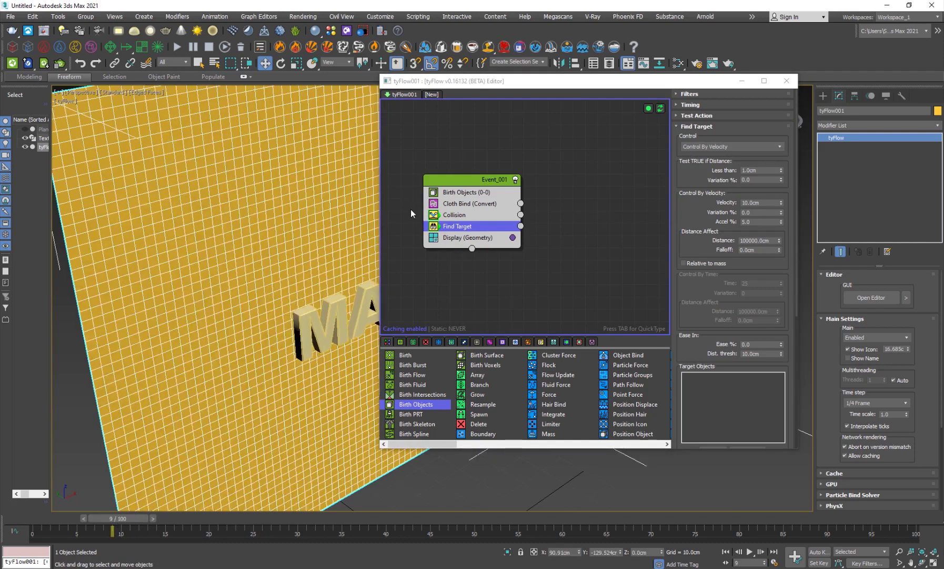
scroll(725, 345, "down", 5)
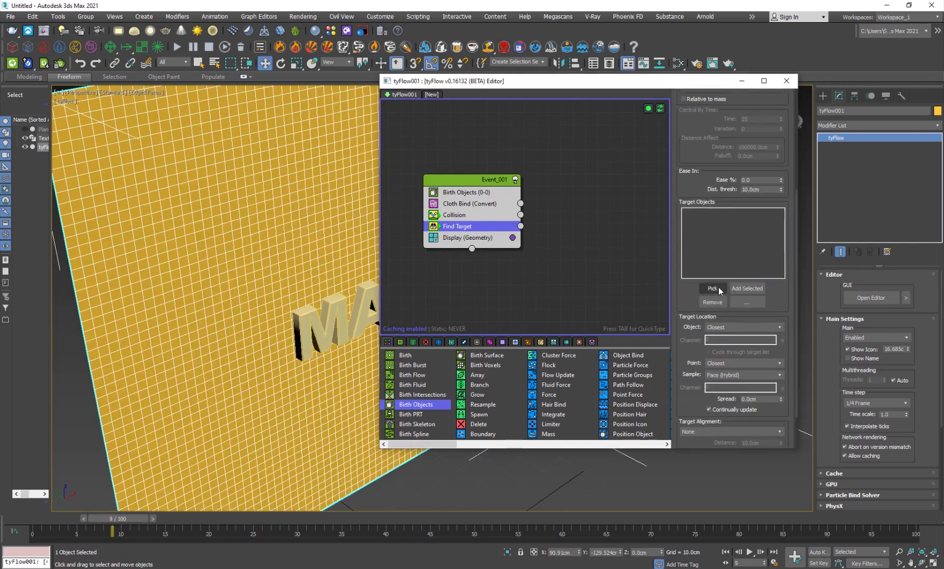
left_click(713, 288)
left_click(340, 309)
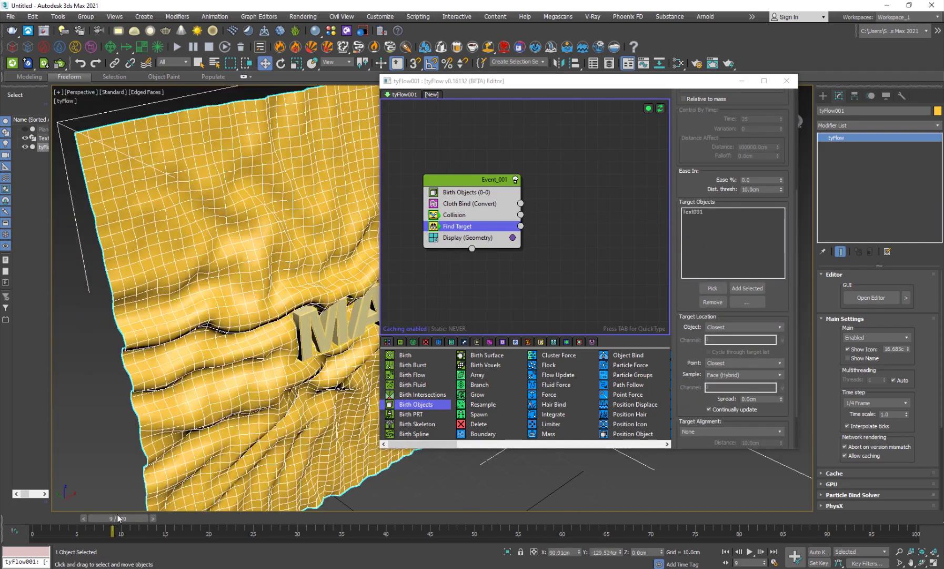
mouse_move(120, 518)
left_mouse_down()
mouse_move(249, 516)
mouse_move(121, 517)
left_mouse_up()
key("w")
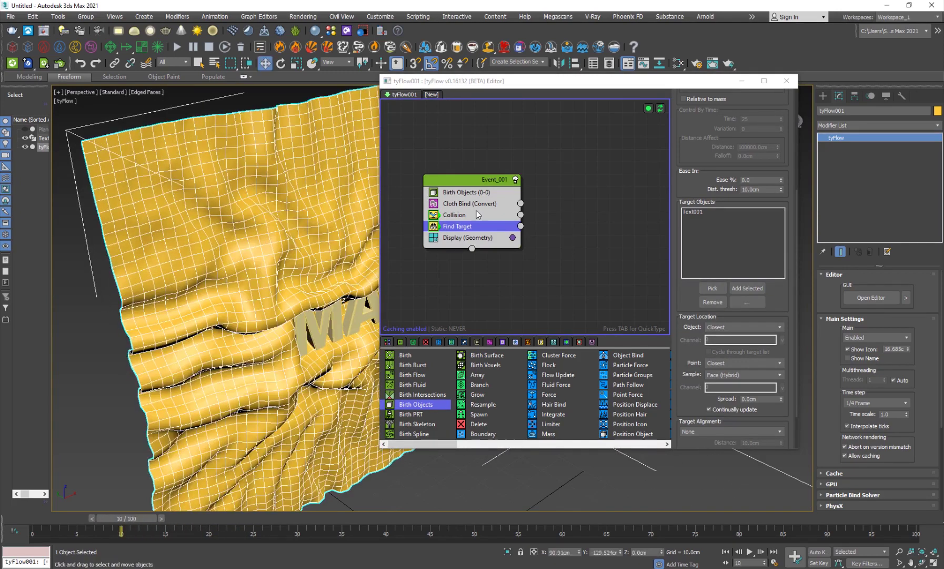
Enable the CUDA collision solver with self-collisions in the Cloth Bind operator.
left_click(482, 205)
scroll(695, 329, "down", 5)
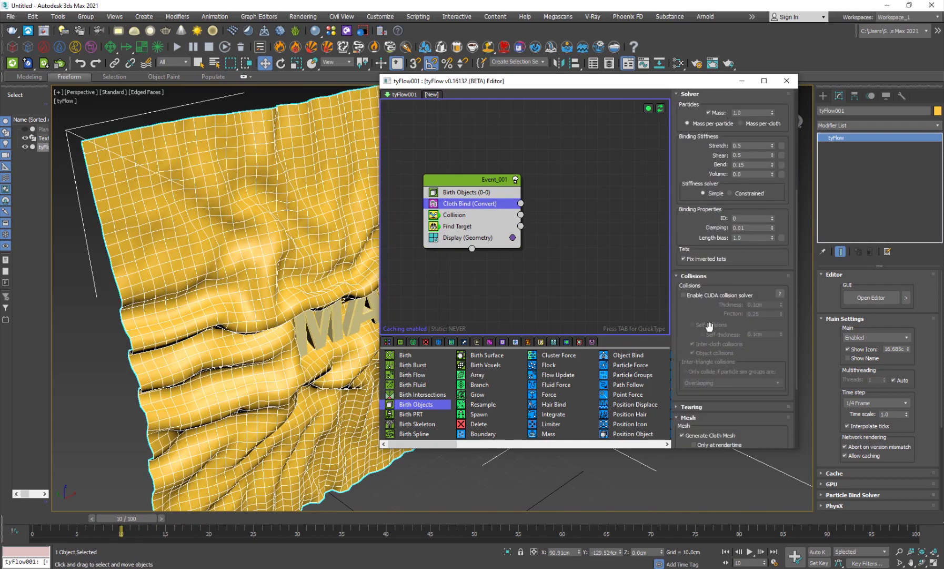
left_click(707, 294)
left_click(712, 324)
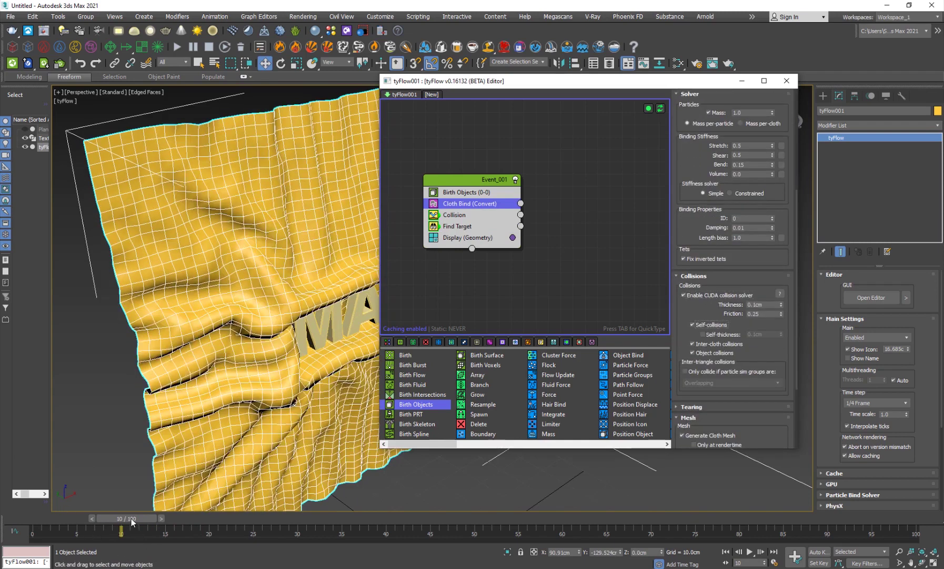
Set the Find Target operator's velocity to 1 cm and preview the cloth at frame 17.
left_click_drag(131, 518, 165, 512)
middle_click_drag(484, 218, 494, 203)
left_click(476, 212)
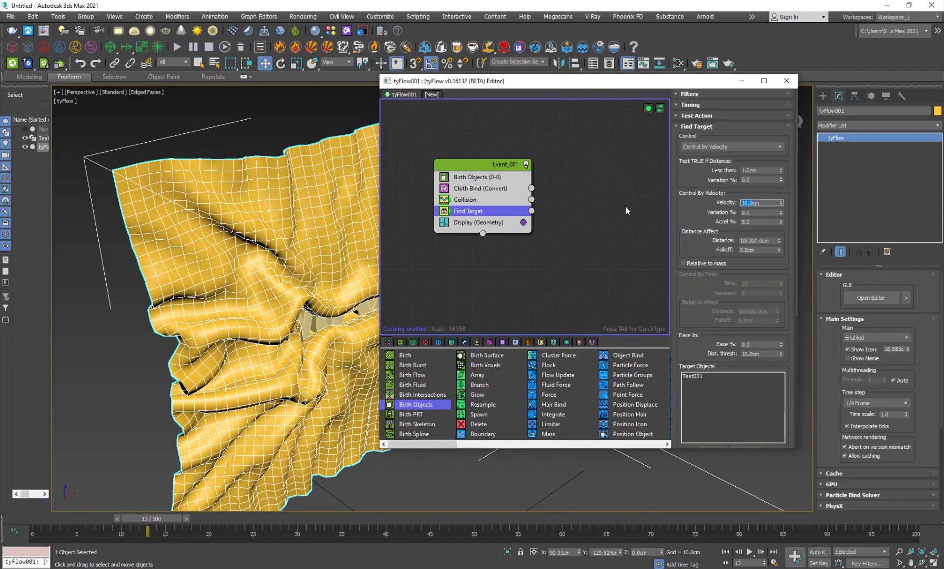
type("1")
key("Return")
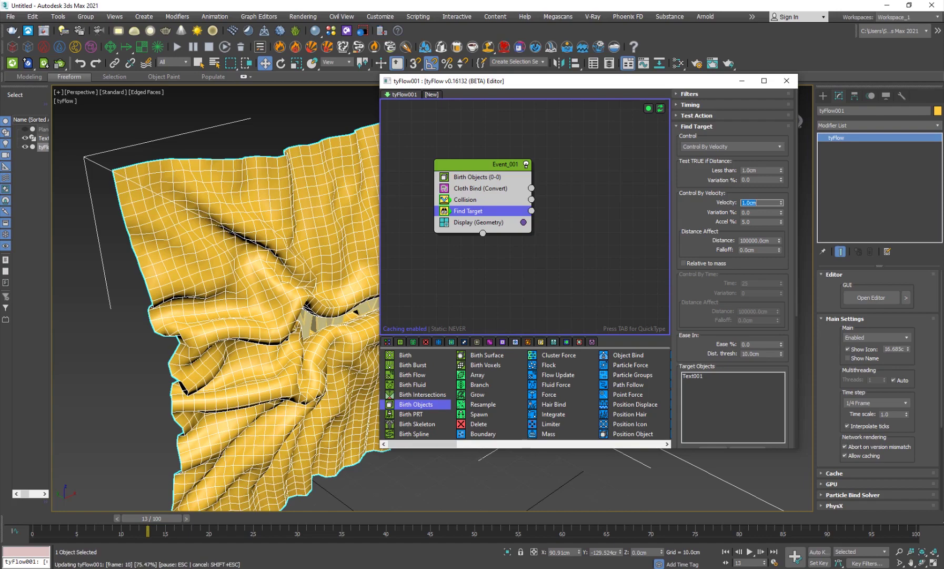
mouse_move(168, 517)
left_mouse_down()
mouse_move(359, 509)
mouse_move(150, 517)
mouse_move(303, 514)
mouse_move(176, 516)
left_mouse_up()
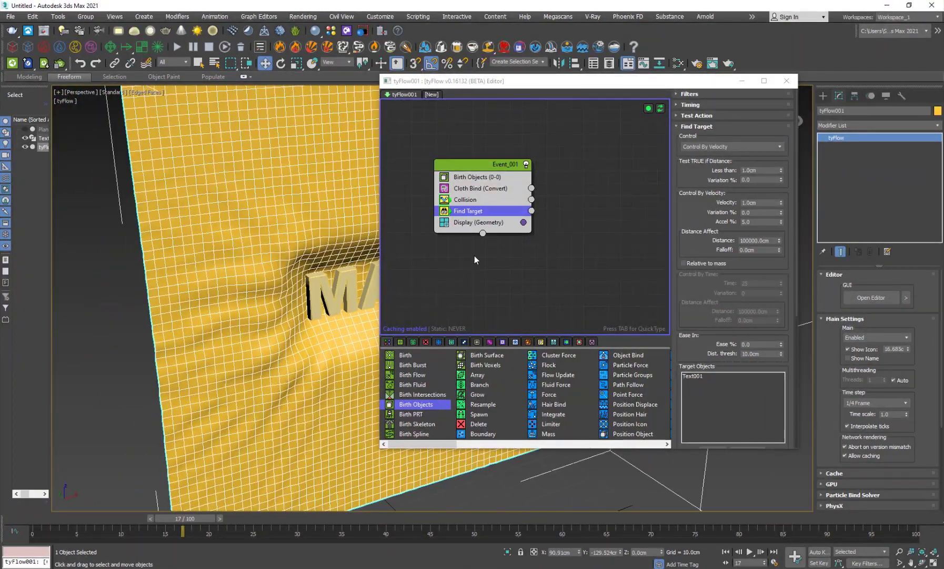
left_click_drag(512, 211, 500, 205)
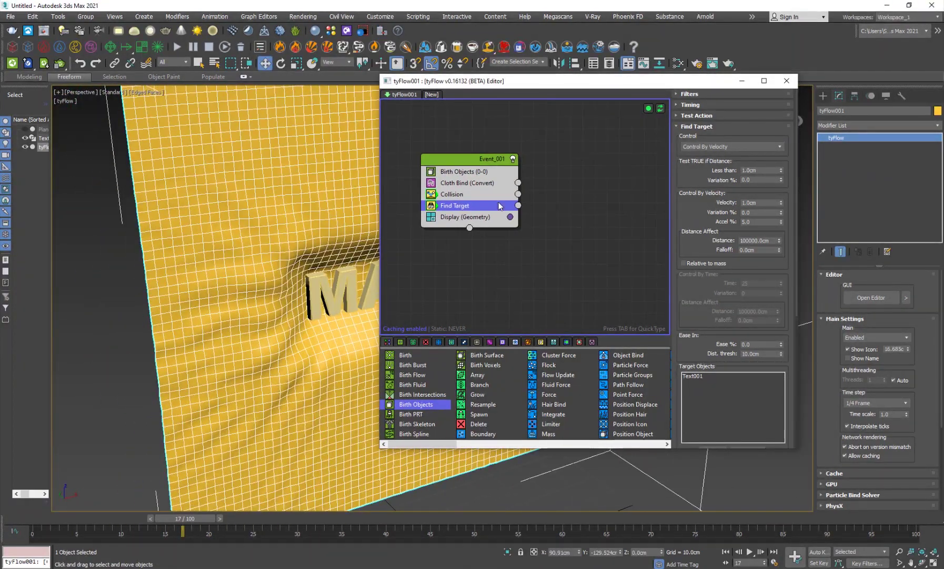
Create a Vortex force with an icon size of about 17 cm over the MAX text in the front view.
left_click(742, 80)
left_click(824, 95)
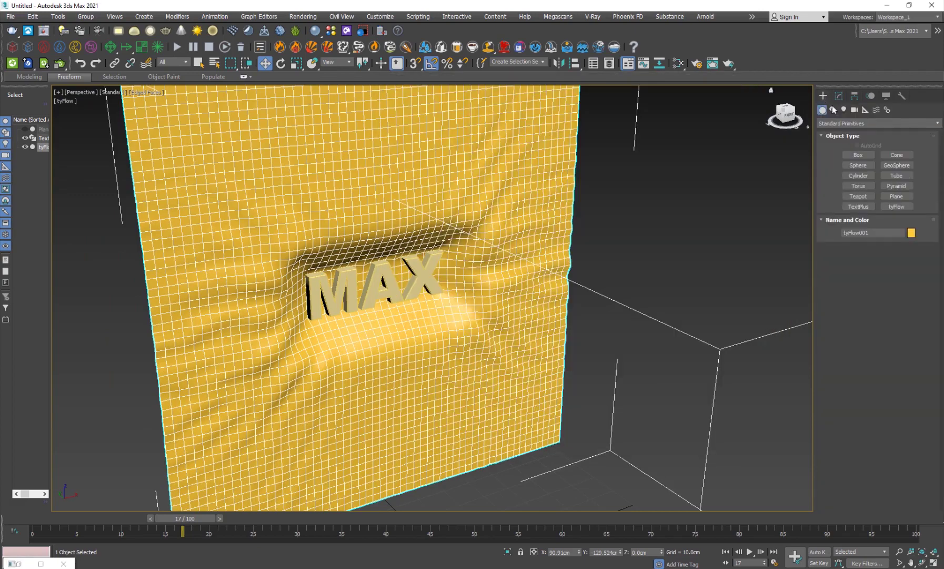
left_click(877, 109)
left_click(858, 165)
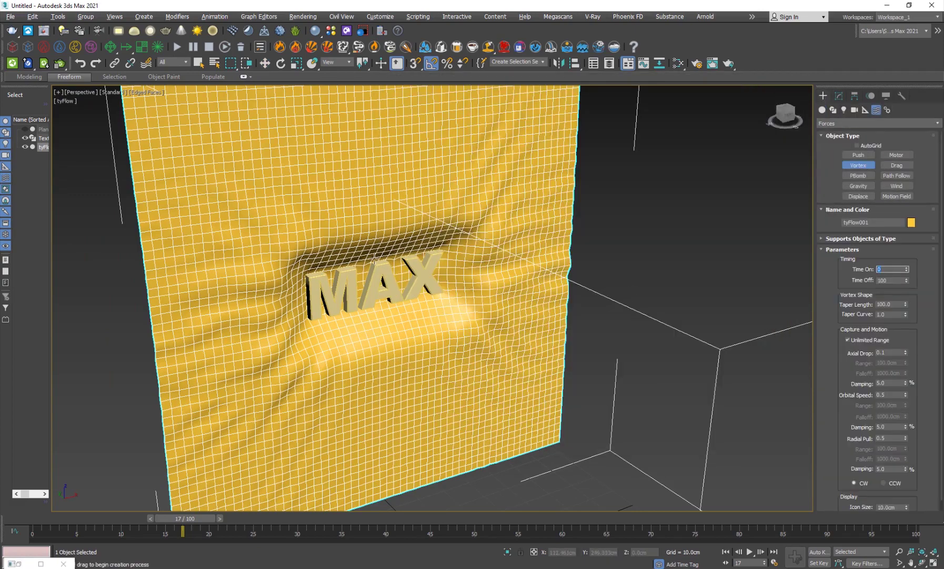
middle_click_drag(370, 257, 386, 283)
key("alt+w")
middle_click_drag(584, 188, 568, 196)
key("alt+w")
middle_click_drag(329, 317, 397, 316)
scroll(398, 317, "up", 3)
left_click_drag(447, 257, 502, 291)
right_click(502, 292)
Flip the vortex so its axis points away from the text, and move it along Y to about 41.35 cm.
key("alt+w")
scroll(575, 379, "up", 3)
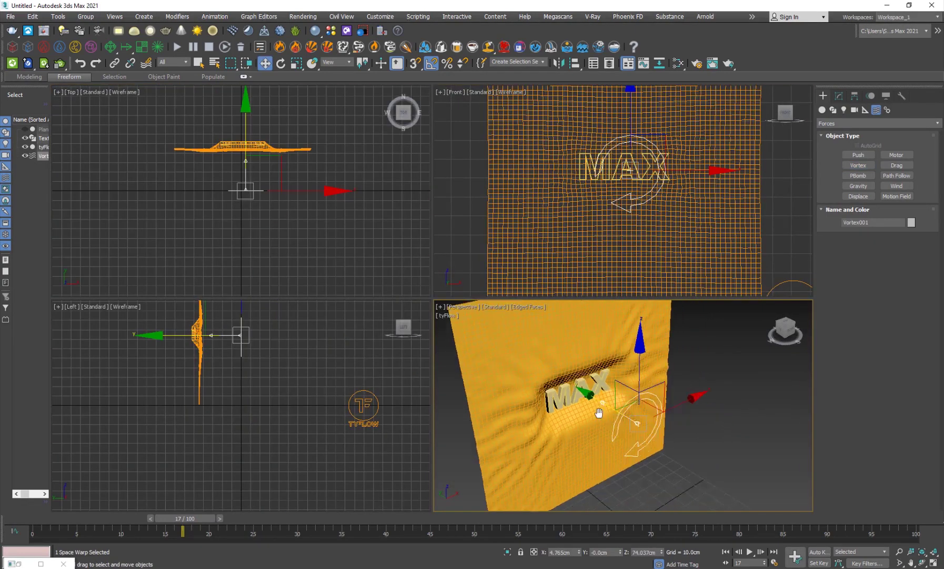
key("alt+w")
key("e")
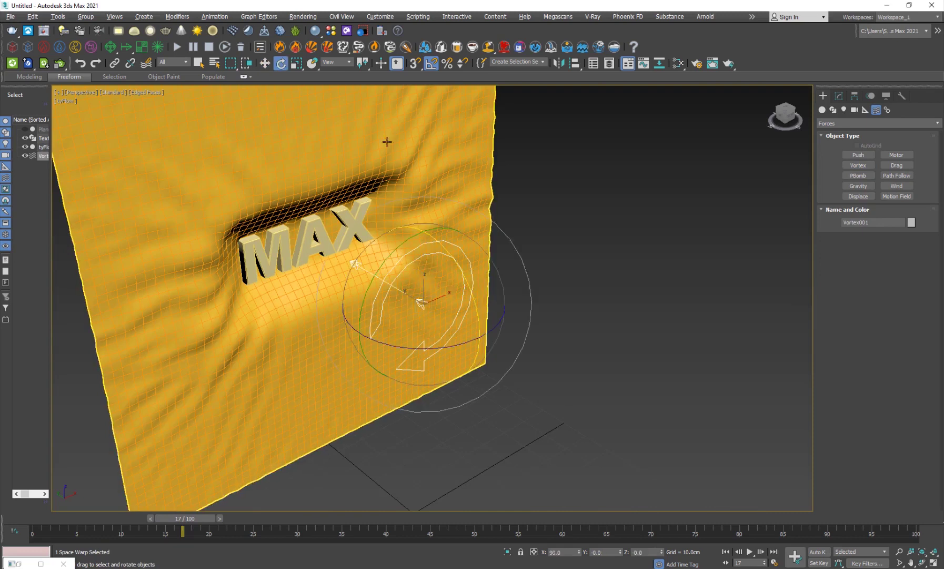
left_click_drag(447, 252, 483, 334)
key("w")
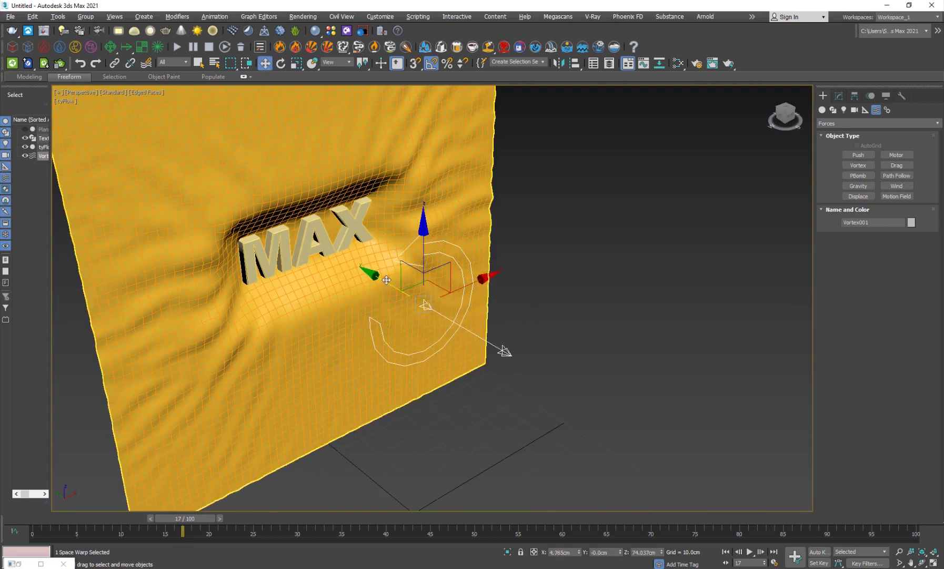
left_click_drag(383, 279, 293, 247)
middle_click_drag(261, 350, 281, 363)
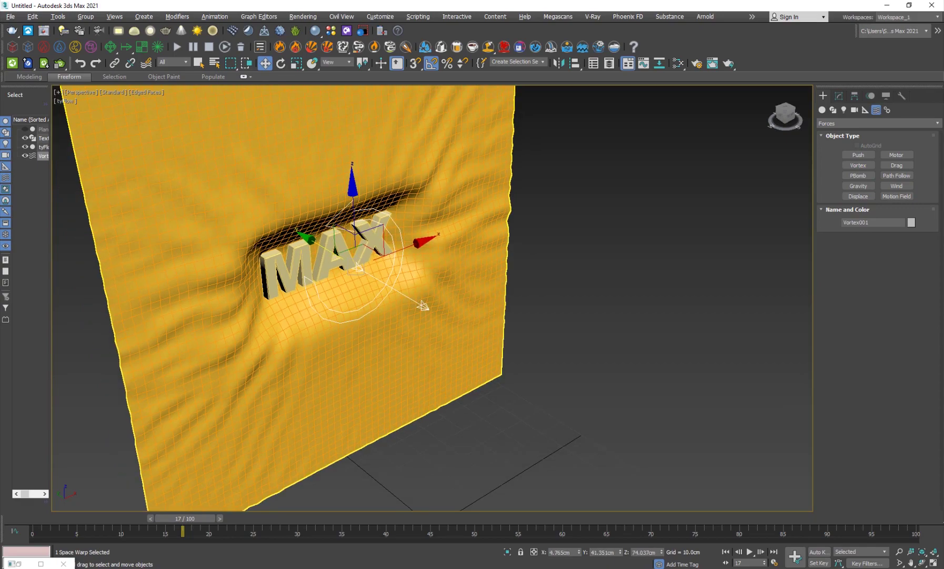
Add a Force operator to the event between Find Target and Display.
left_click(41, 563)
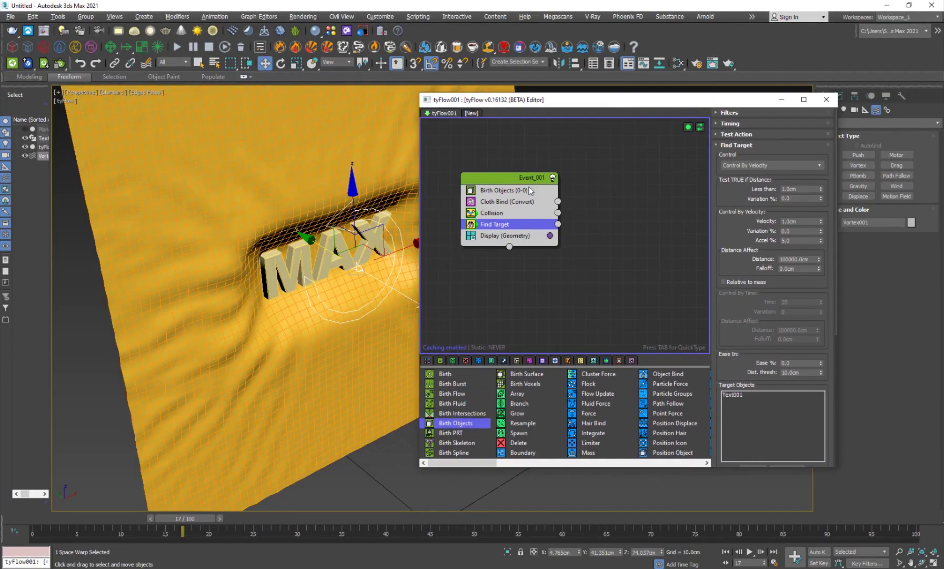
key("Tab")
type("for")
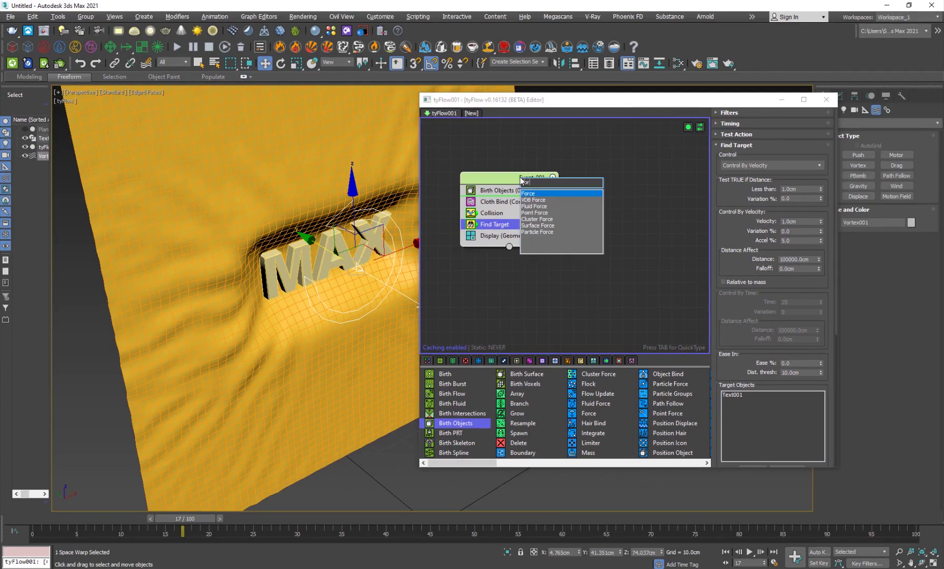
key("Return")
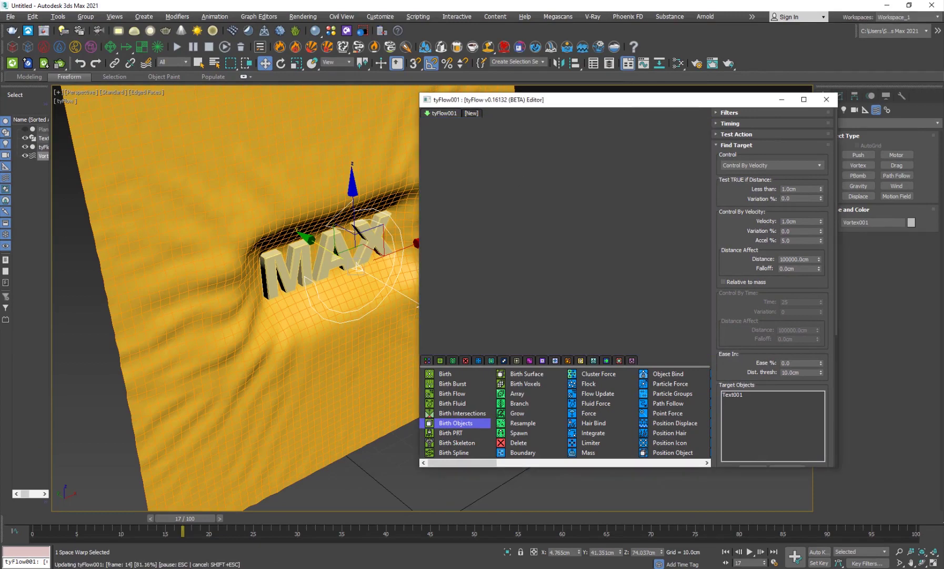
left_click_drag(498, 245, 498, 247)
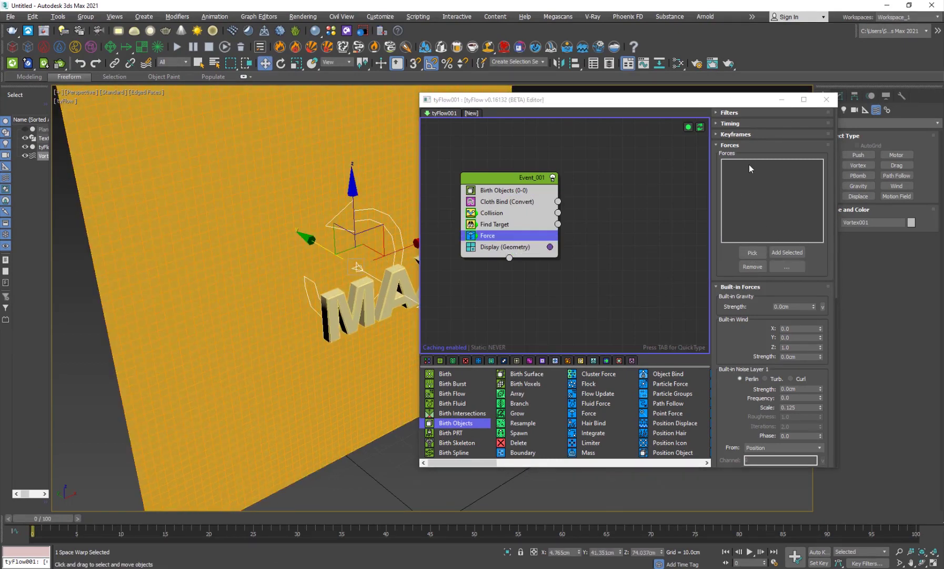
Lower the vortex by about 1.65 cm and add it to the Force operator's forces.
left_click_drag(354, 212, 354, 216)
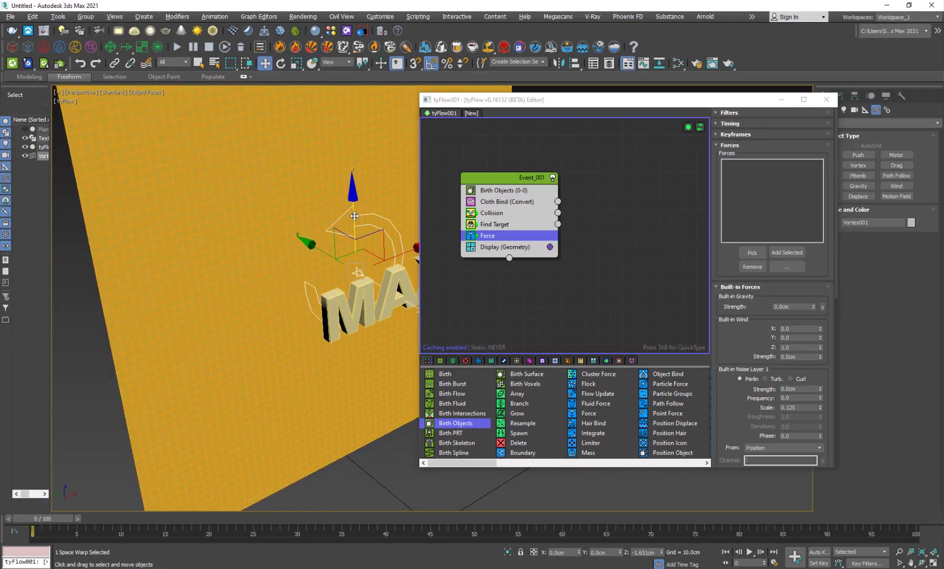
left_click(802, 255)
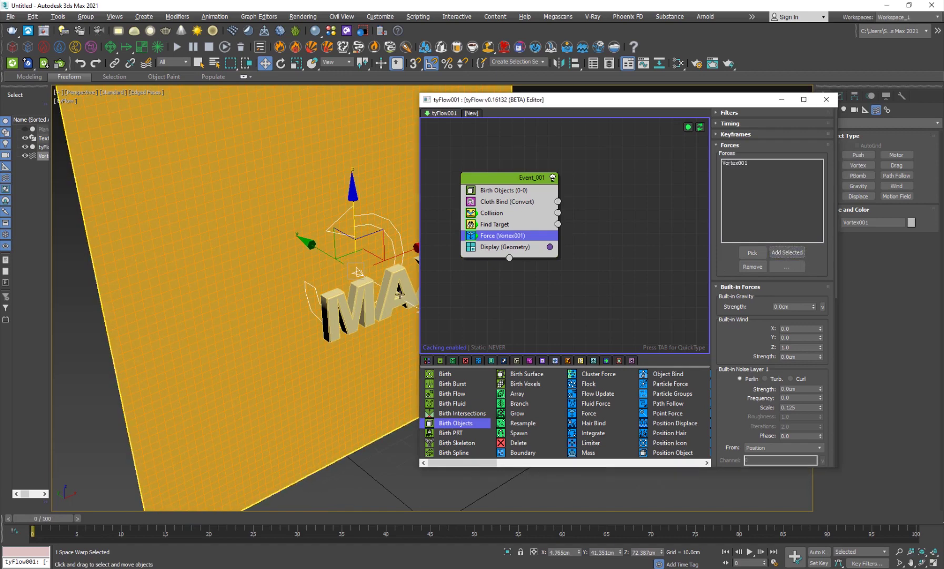
left_click(827, 99)
Enable Auto Key and key the vortex's Radial Pull at 0.3 on frame 20.
left_click(839, 95)
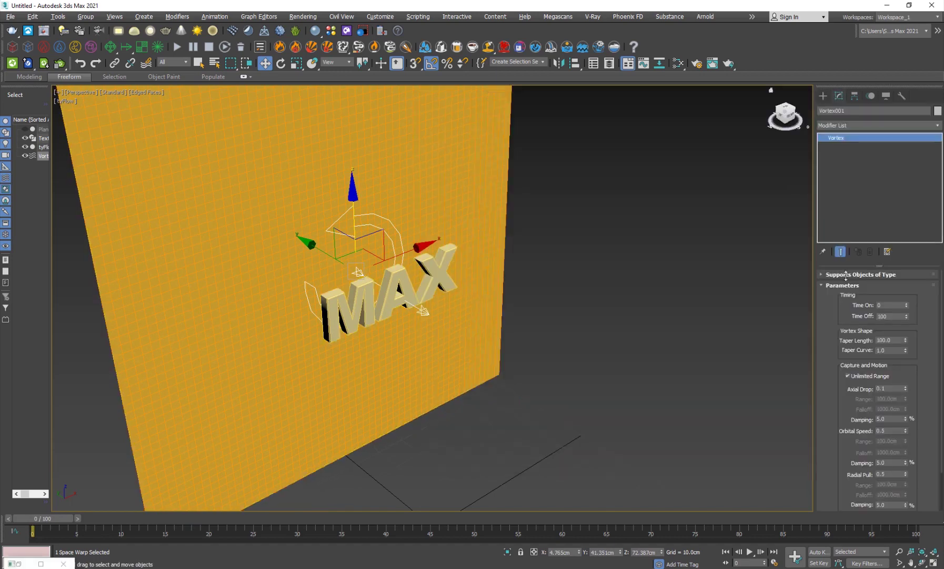
scroll(847, 439, "down", 2)
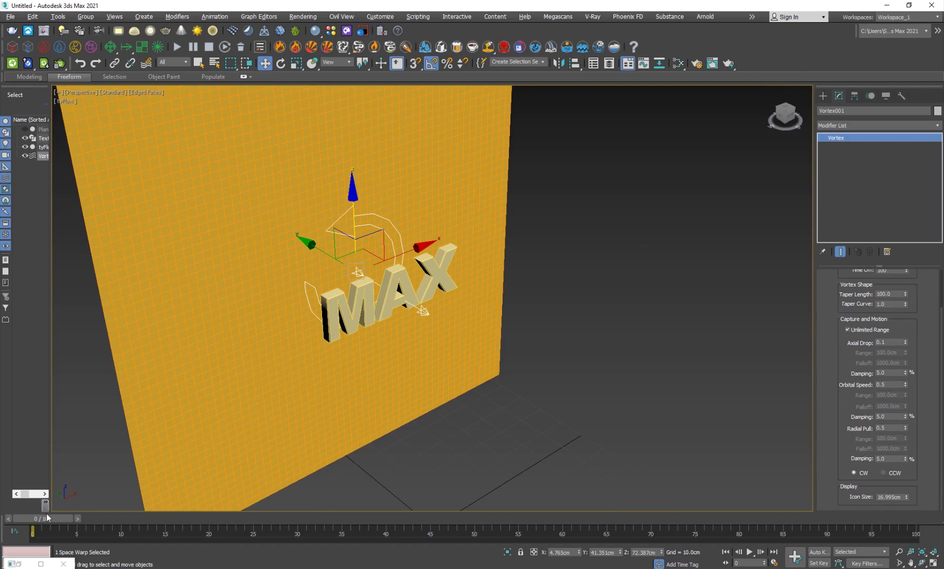
left_click_drag(46, 518, 216, 536)
key("w")
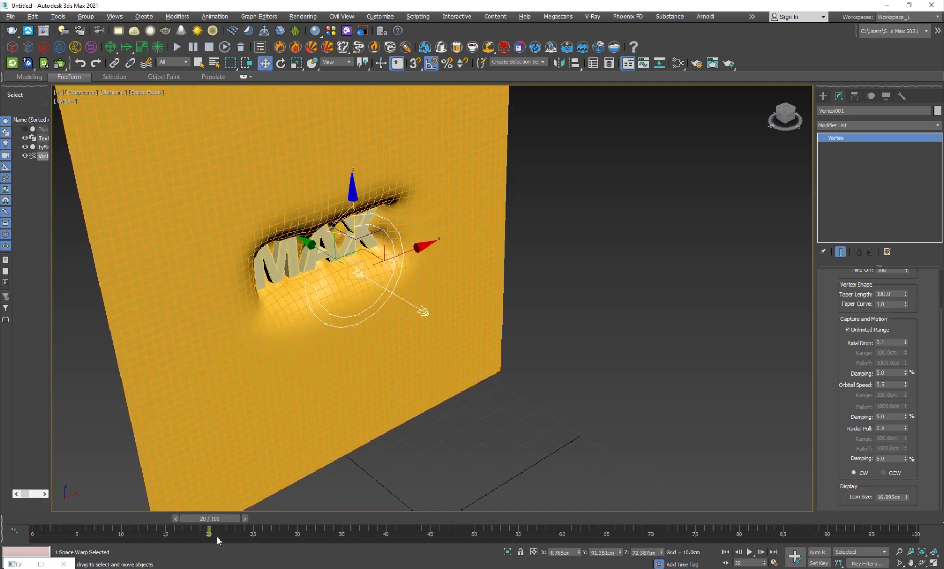
key("n")
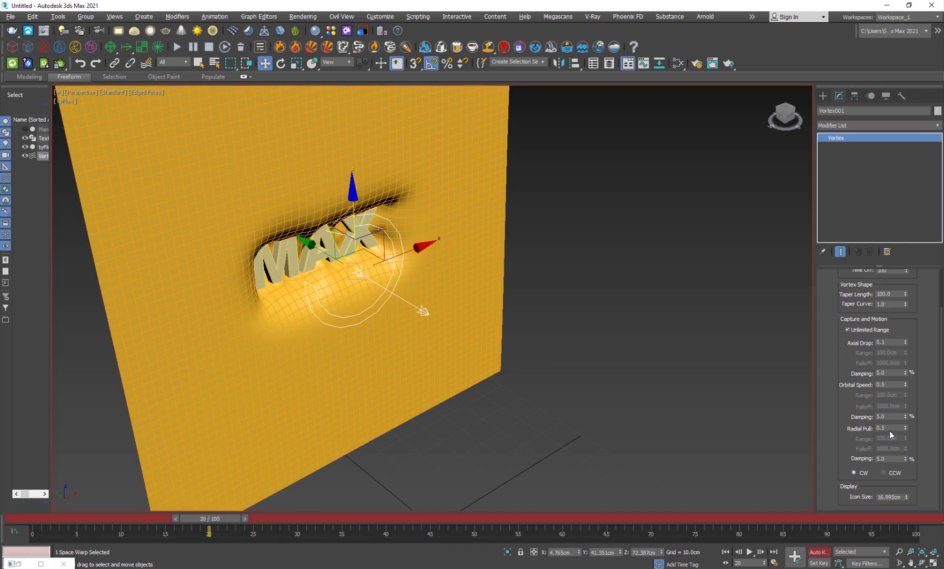
type("0.3")
key("Return")
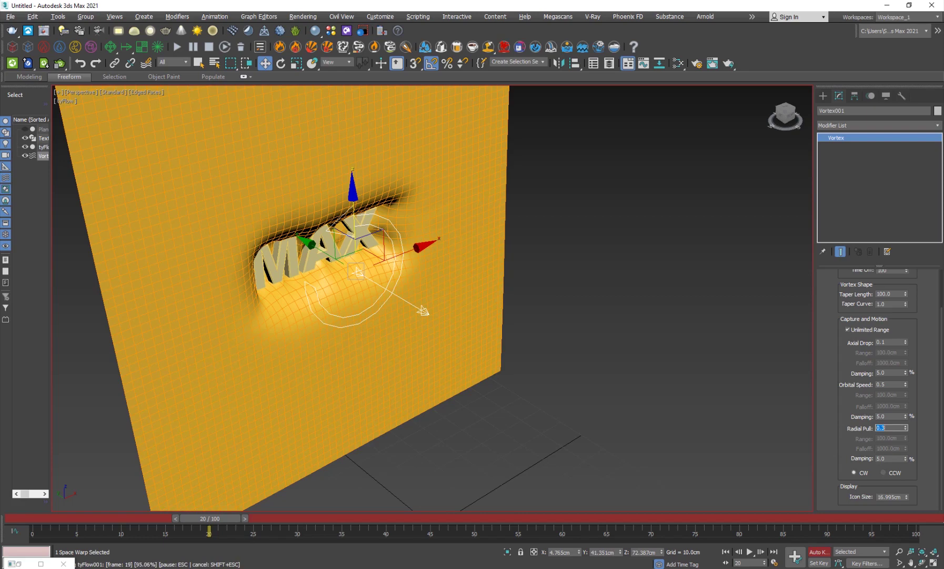
Key the vortex's Radial Pull at 5.4 on frame 34 and turn off Auto Key.
left_click(339, 518)
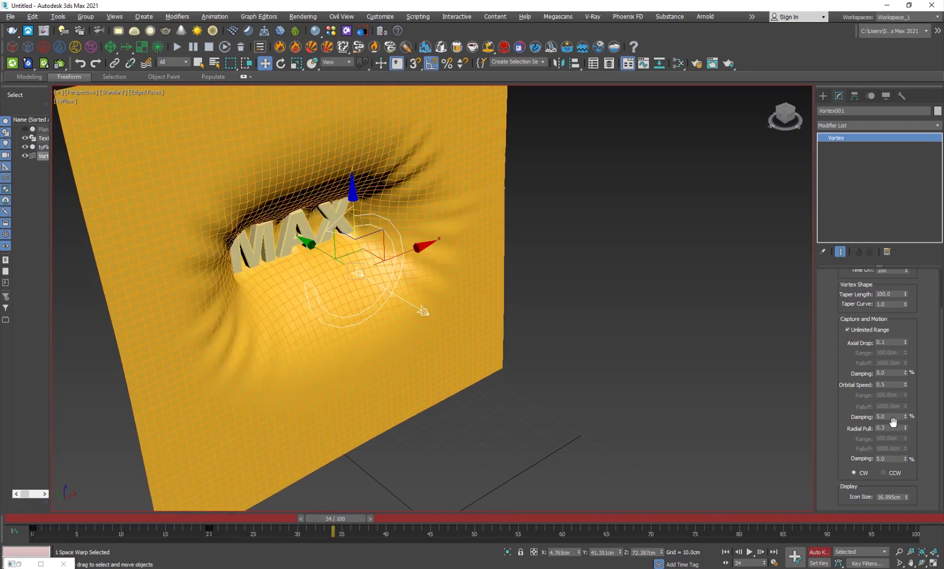
scroll(887, 423, "up", 1)
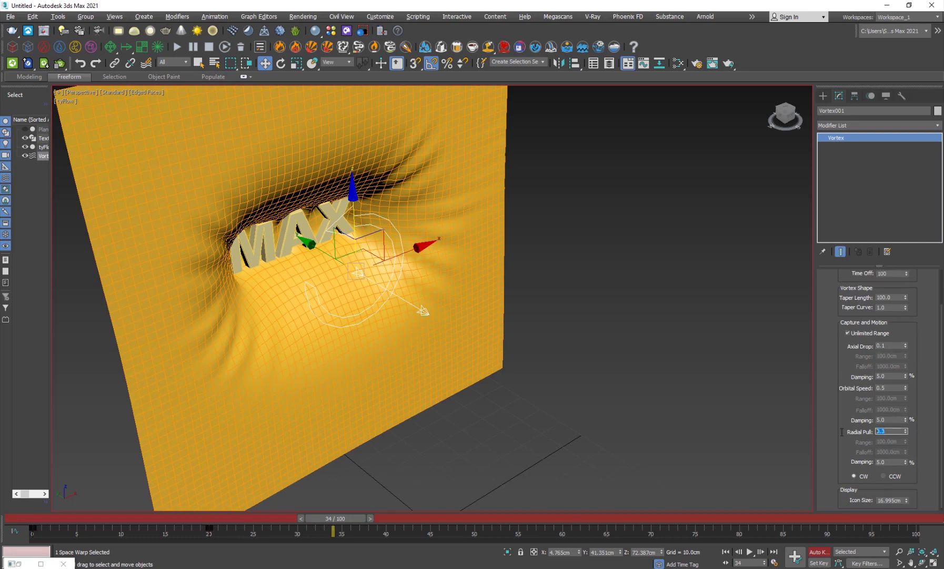
type("55")
key("Return")
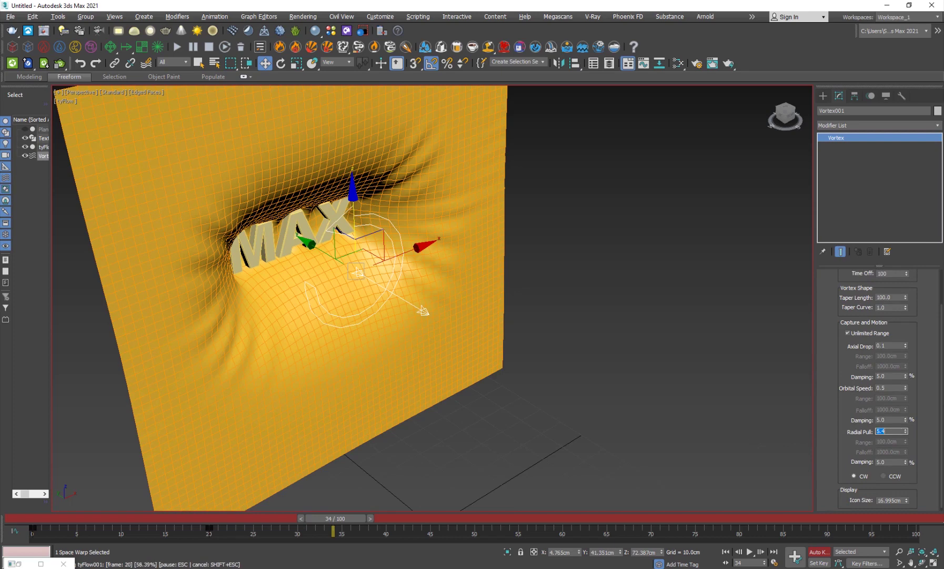
left_click(820, 551)
Examine the wrinkled cloth around the text up to frame 52 with edged faces hidden.
left_click_drag(339, 522, 464, 515)
key("w")
key("F4")
mouse_move(437, 368)
middle_mouse_down("alt")
mouse_move(274, 371)
mouse_move(329, 345)
middle_mouse_up("alt")
scroll(329, 349, "up", 2)
middle_click_drag(372, 406, 390, 448, "alt")
left_click_drag(321, 517, 492, 521)
key("w")
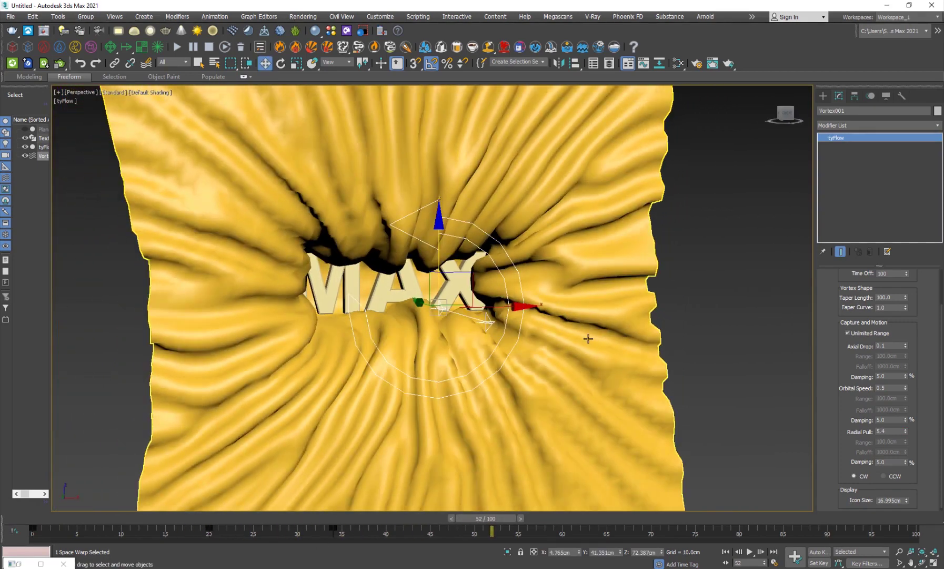
Set the hidden source plane's length and width segments to 74 and preview the cloth at frame 54.
left_click(523, 384)
key("F4")
left_click_drag(184, 530, 112, 528)
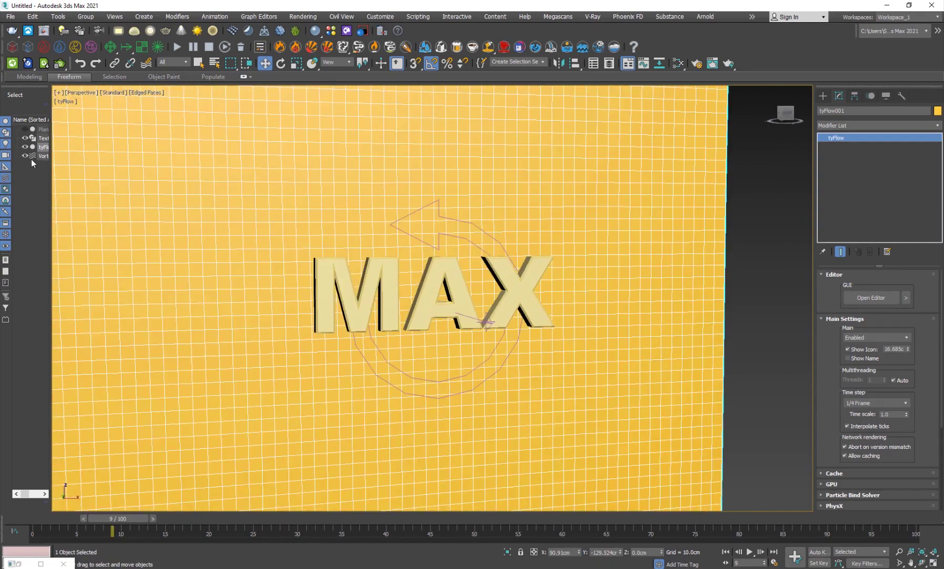
left_click(42, 130)
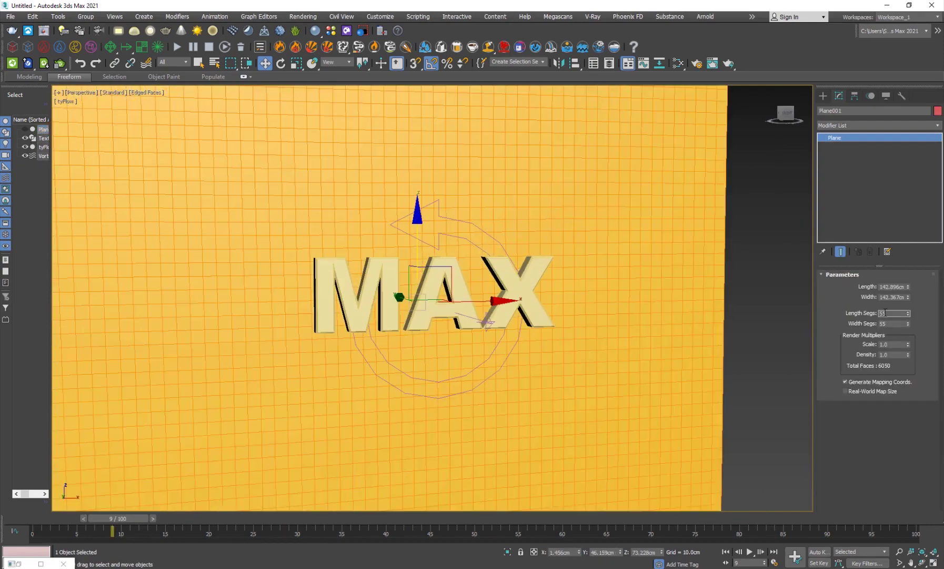
type("74")
key("Tab")
type("74")
key("Return")
left_click_drag(114, 518, 509, 527)
key("w")
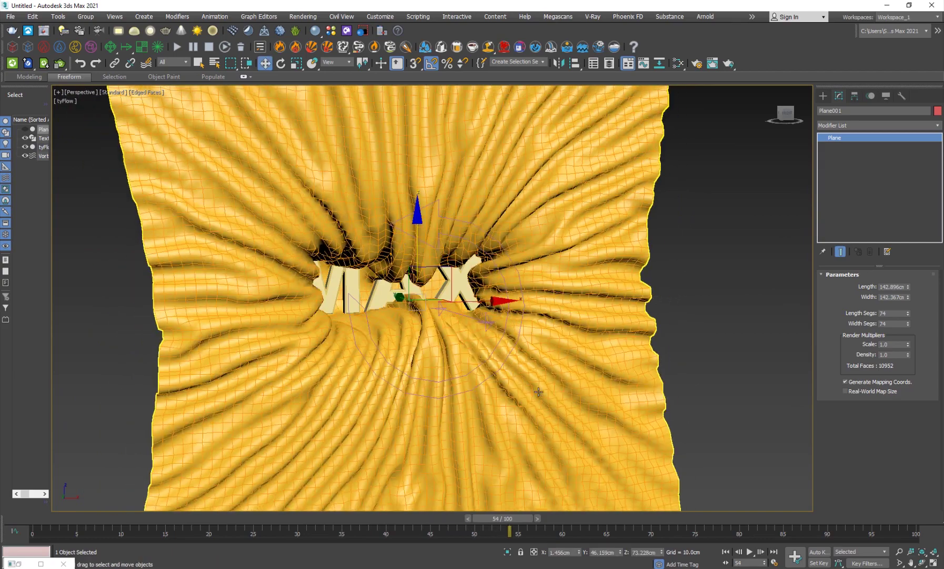
scroll(464, 332, "up", 4)
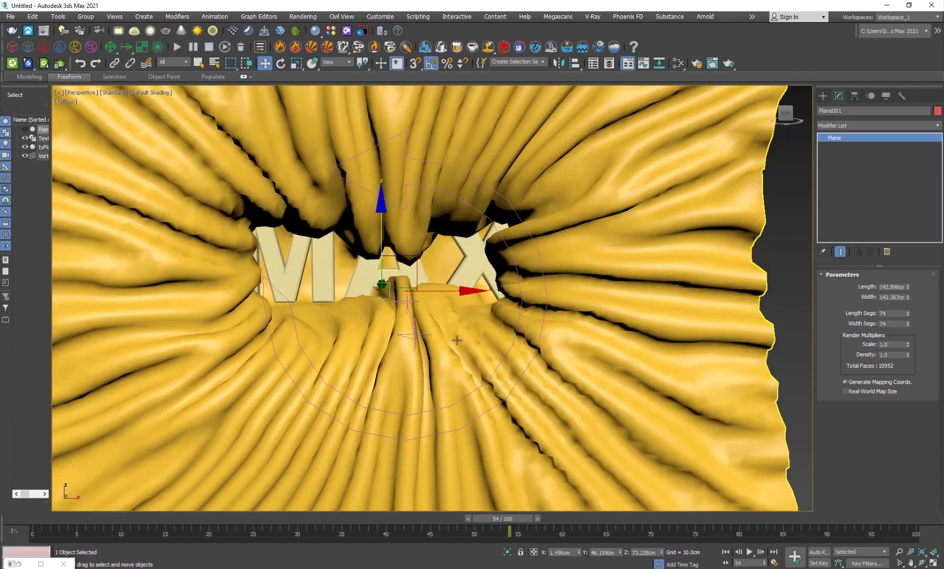
Add a TurboSmooth modifier with 2 iterations to the tyFlow cloth and preview it at frame 56.
left_click(619, 232)
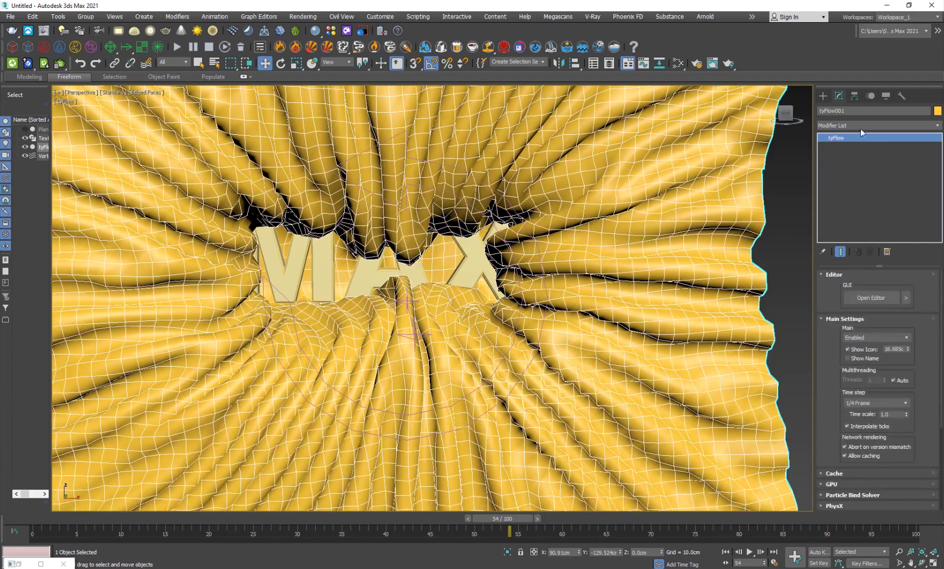
left_click(858, 127)
left_click(858, 126)
key("t")
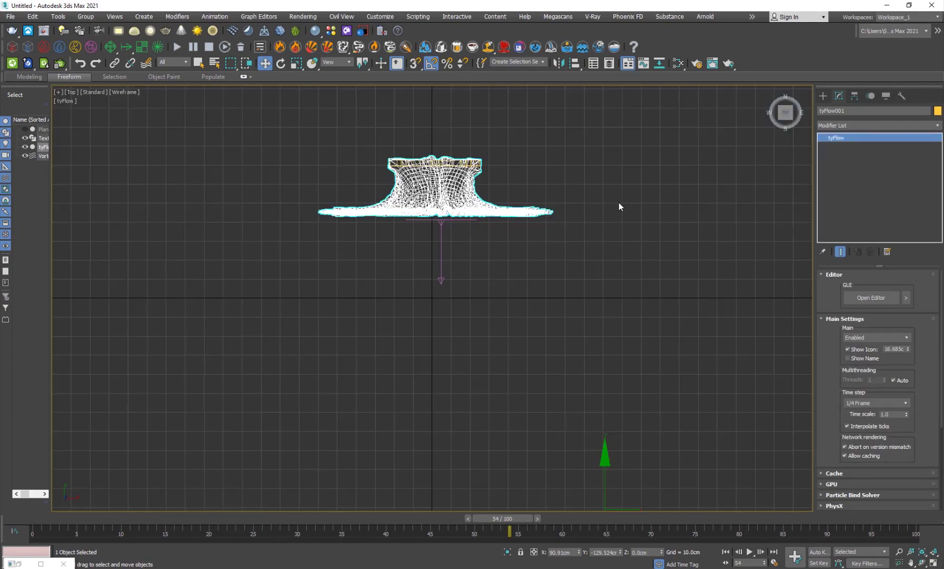
key("p")
left_click(856, 126)
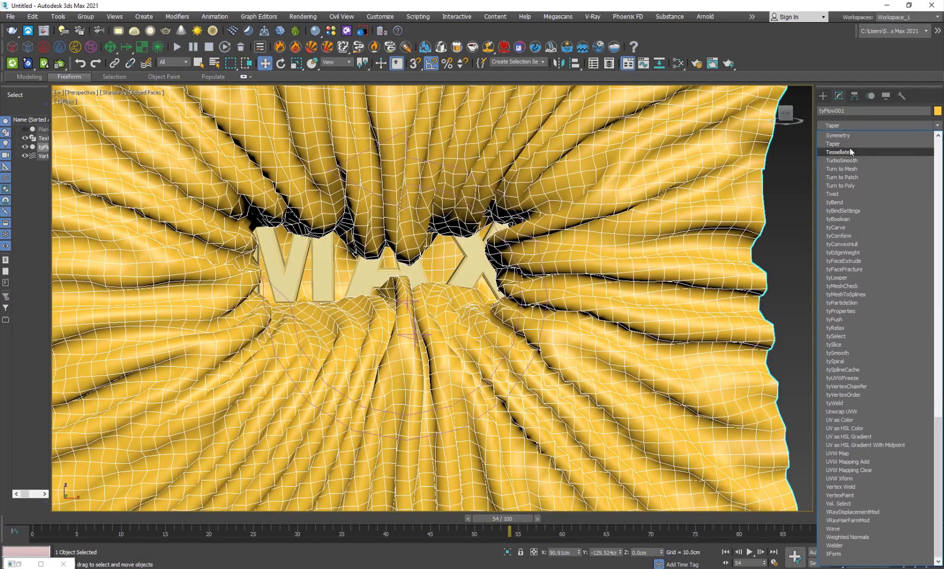
left_click(847, 160)
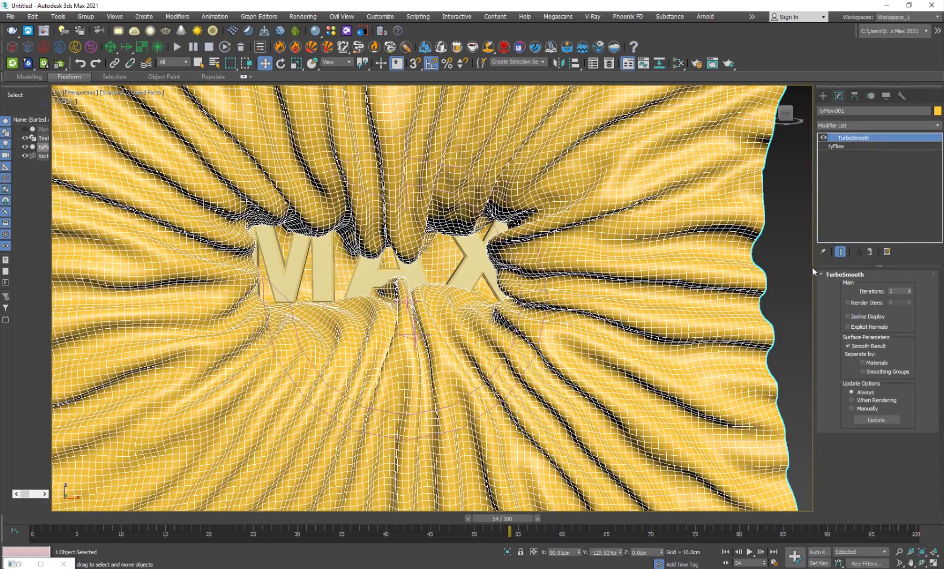
left_click(780, 229)
left_click_drag(499, 519, 532, 525)
key("w")
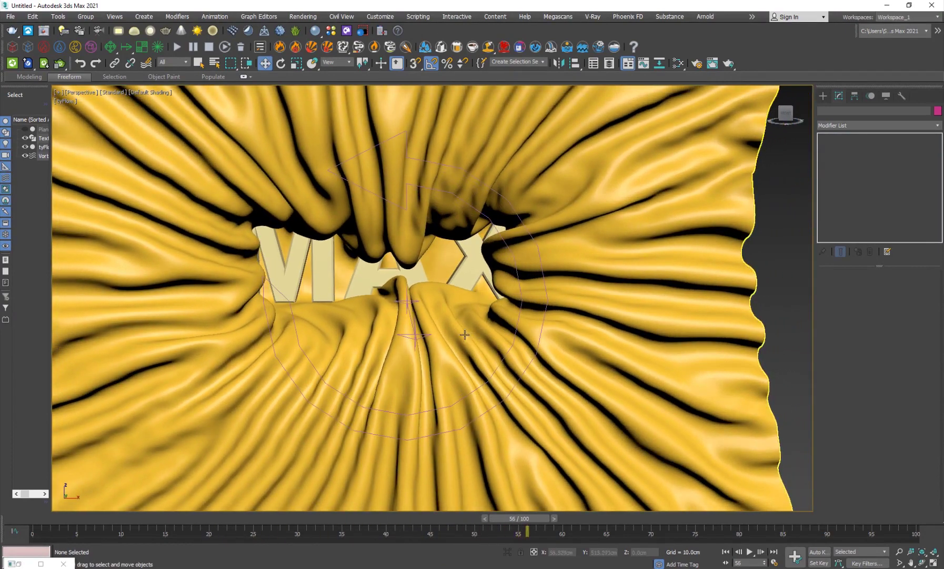
Inspect the smoothed cloth folds around the MAX text from several angles and close up.
scroll(444, 334, "down", 2)
middle_click_drag(444, 334, 479, 353, "alt")
middle_click_drag(274, 305, 311, 327)
left_click(394, 290)
key("z")
mouse_move(434, 362)
middle_mouse_down("alt")
mouse_move(299, 377)
mouse_move(449, 350)
middle_mouse_up("alt")
scroll(340, 363, "up", 5)
mouse_move(341, 363)
middle_mouse_down("alt")
mouse_move(386, 352)
mouse_move(375, 362)
mouse_move(434, 373)
mouse_move(337, 351)
middle_mouse_up("alt")
scroll(454, 336, "up", 3)
middle_click_drag(454, 337, 442, 363, "alt")
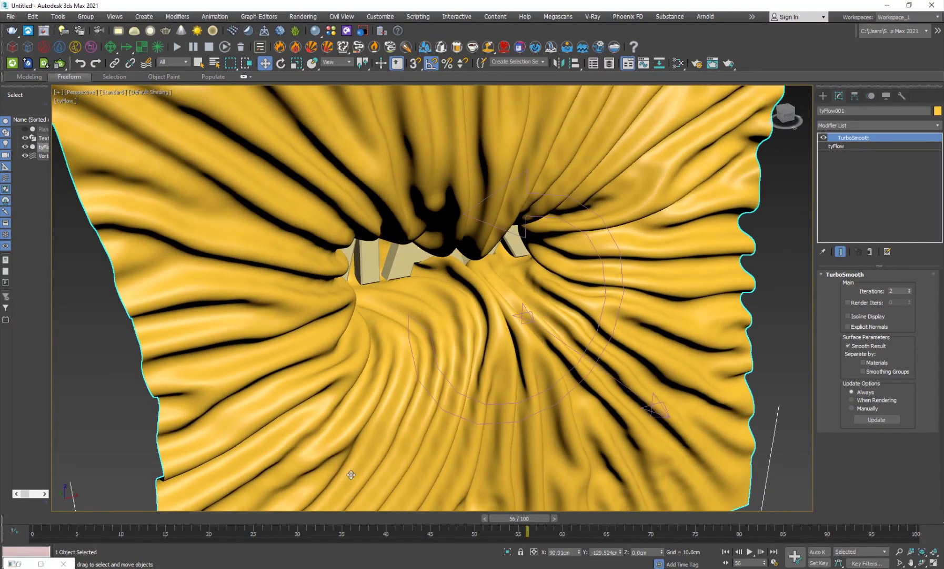
Return to frame 17, remove the TurboSmooth modifier from the tyFlow cloth and show edged faces.
left_click_drag(315, 527, 183, 519)
key("w")
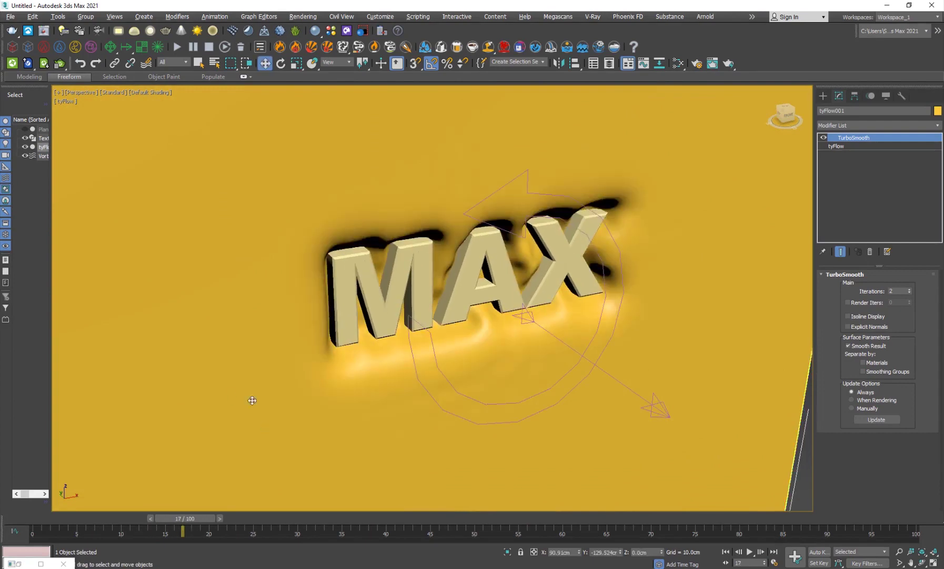
middle_click_drag(231, 394, 243, 373, "alt")
middle_click_drag(349, 438, 316, 416, "alt")
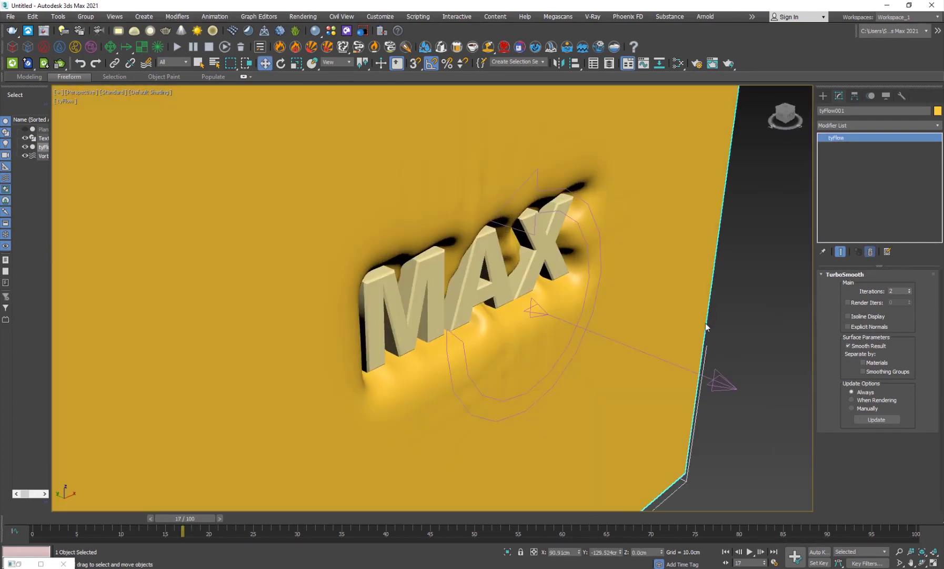
middle_click_drag(405, 398, 304, 368)
scroll(458, 358, "down", 3)
key("F4")
Set the tyFlow time step to 1/6 Frame and preview the cloth simulation through frame 59.
left_click(864, 403)
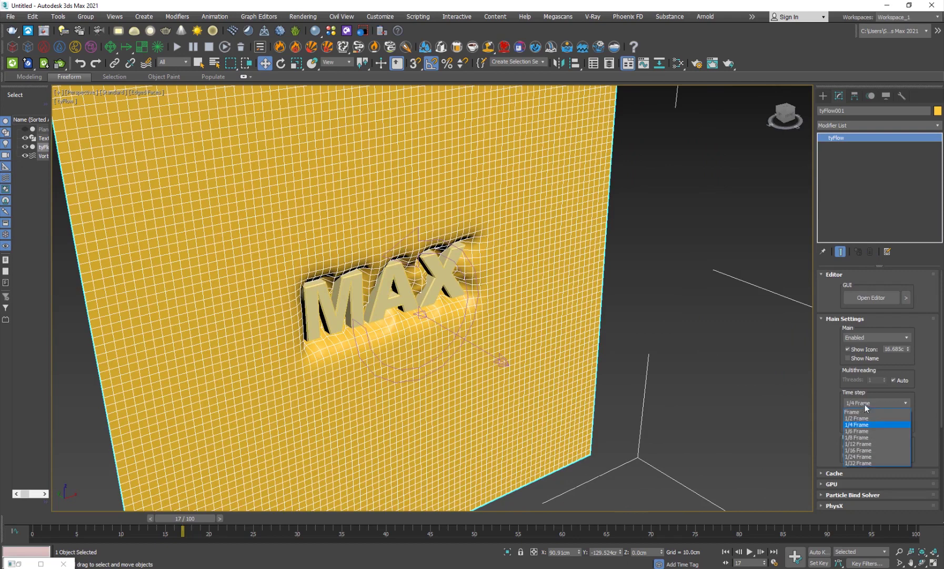
left_click(869, 431)
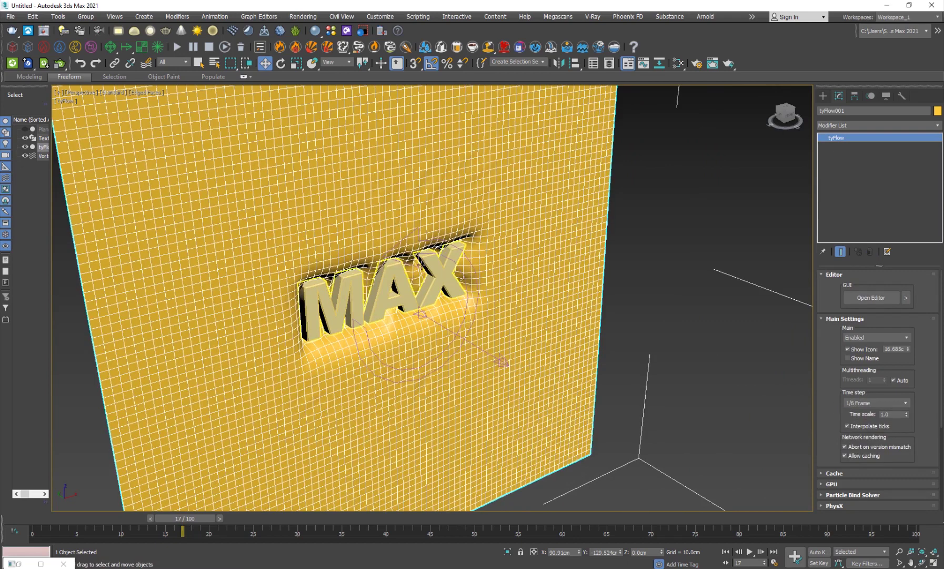
left_click_drag(187, 518, 289, 525)
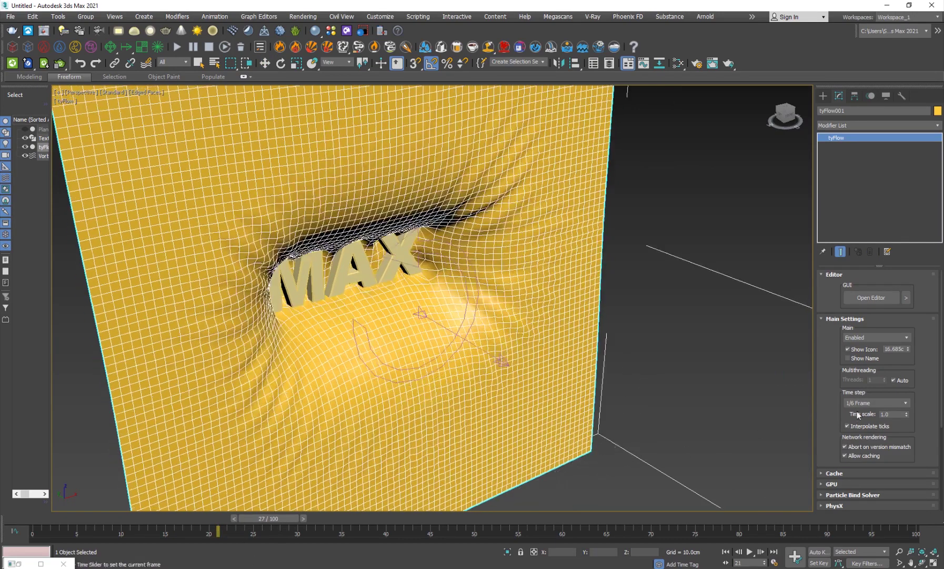
scroll(830, 374, "down", 5)
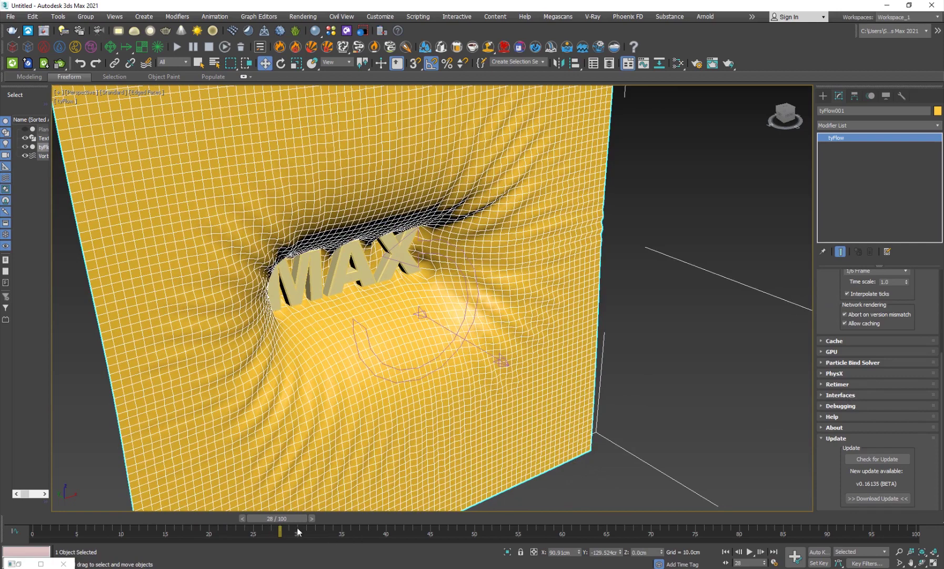
left_click_drag(270, 521, 417, 521)
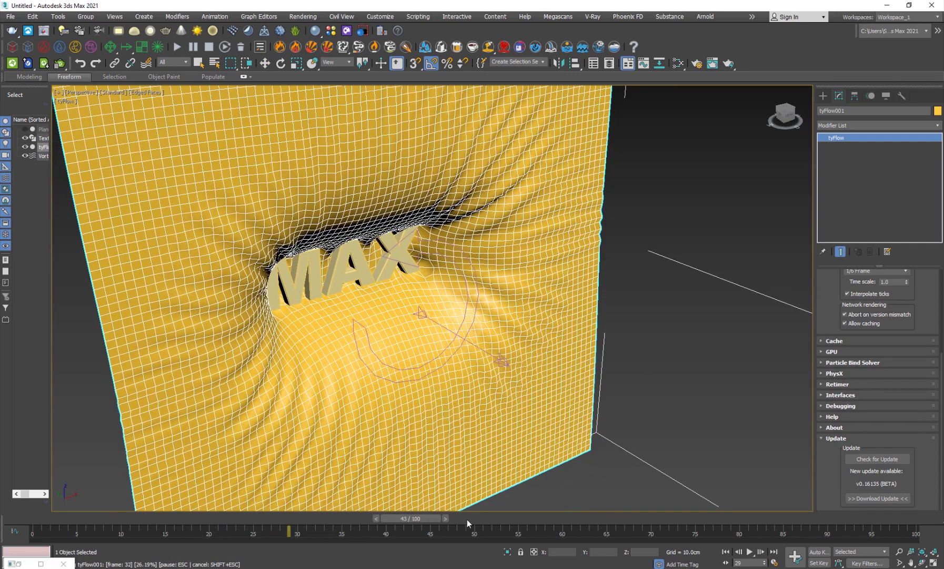
left_click_drag(479, 520, 523, 521)
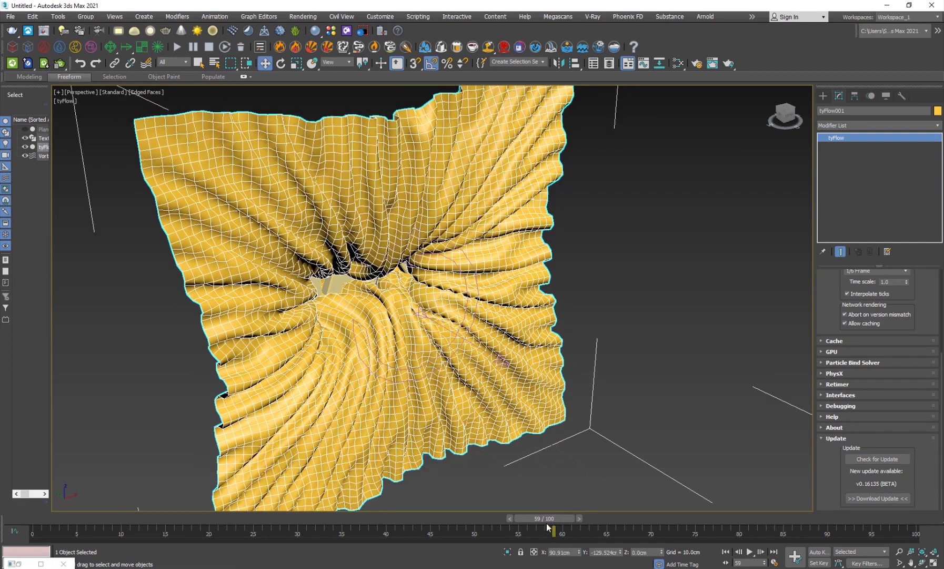
left_click_drag(556, 523, 299, 541)
Enable the simulation retimer by speed at 30% and preview the slowed cloth up to frame 62.
left_click(838, 387)
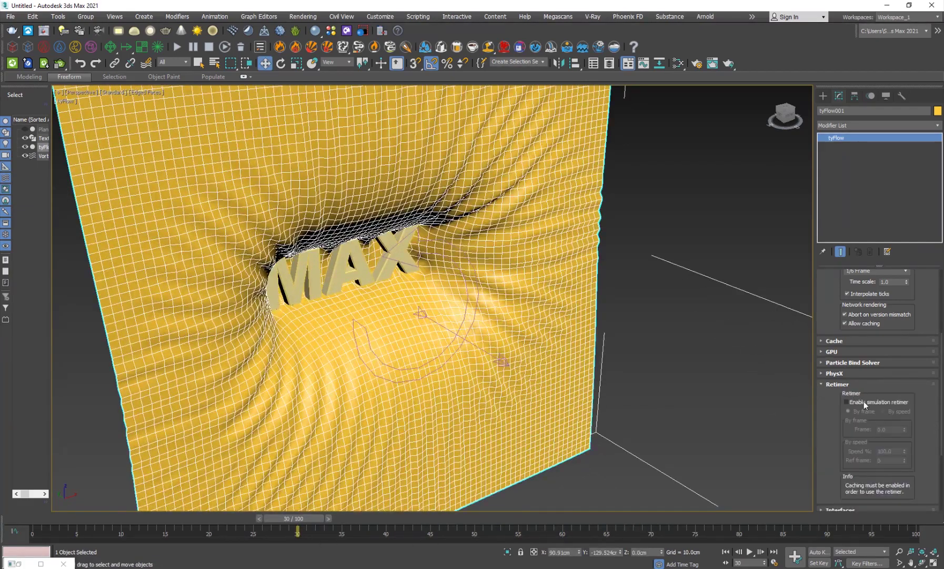
left_click(864, 402)
left_click(884, 411)
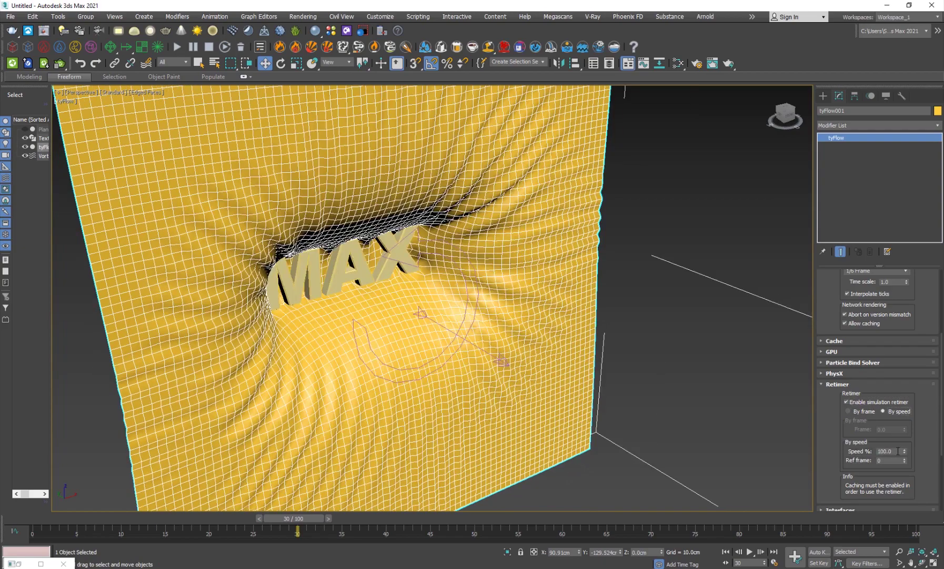
type("30")
key("Return")
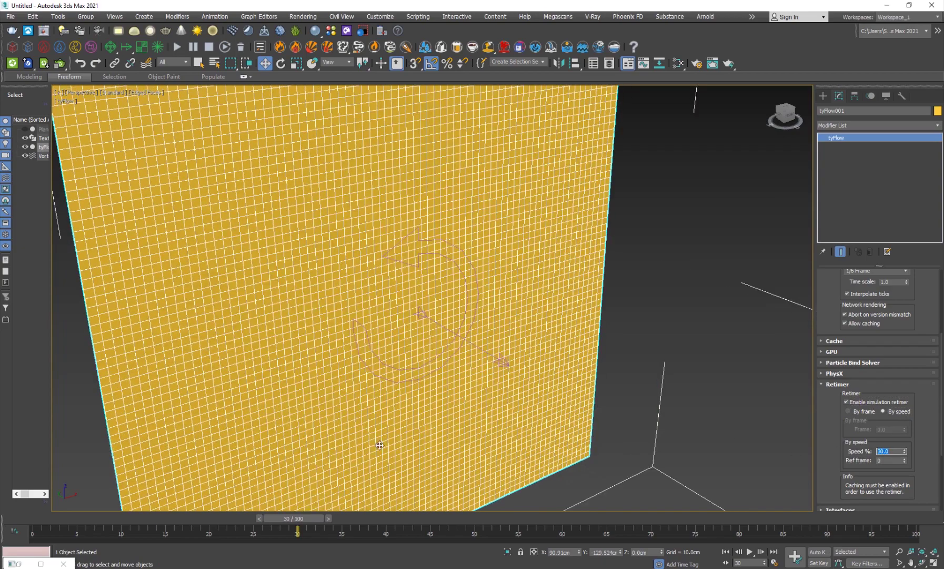
left_click_drag(283, 523, 580, 523)
key("w")
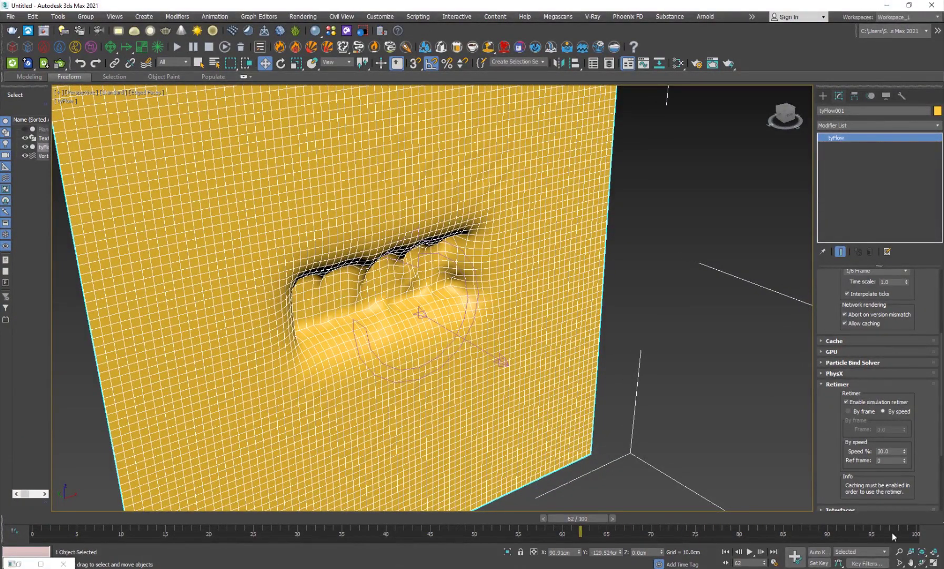
Extend the animation range to 213 frames and preview the slowed simulation across it.
right_click_drag(893, 533, 419, 544, "ctrl+alt")
left_click_drag(401, 521, 930, 533)
right_click_drag(896, 534, 559, 541, "ctrl+alt")
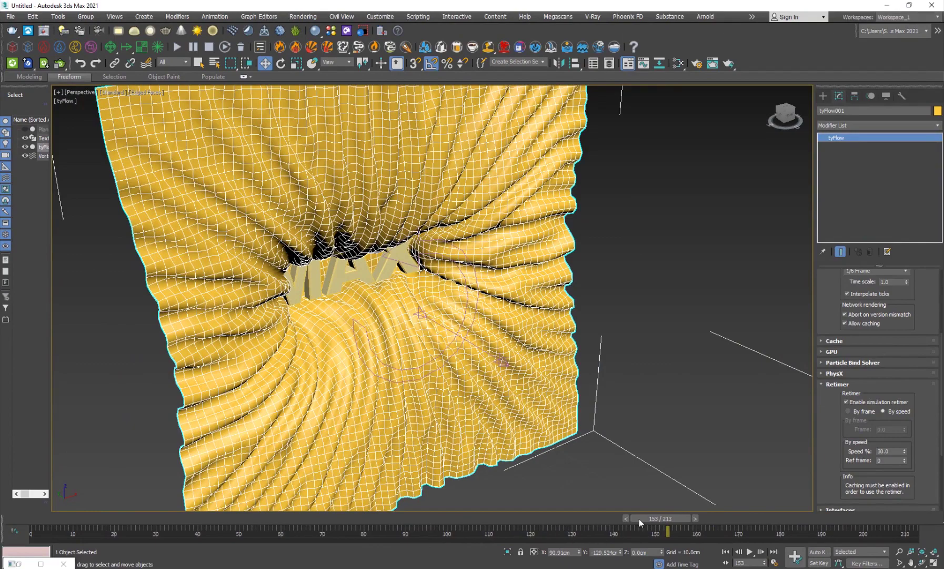
left_click_drag(641, 518, 237, 518)
left_click_drag(128, 521, 74, 534)
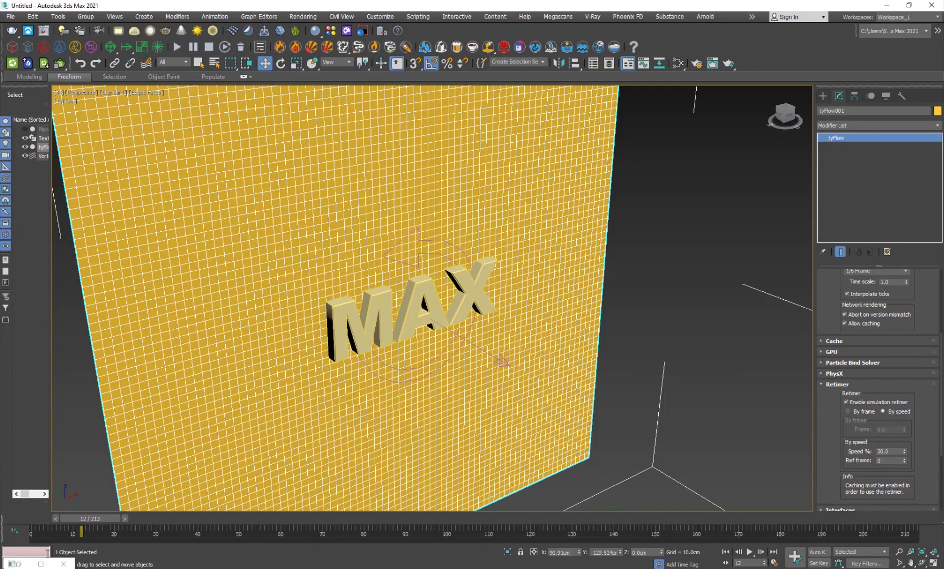
Reopen the tyFlow editor in a smaller window and add an Export Particles (tyCache) event with frame range 0 to 213.
left_click(46, 565)
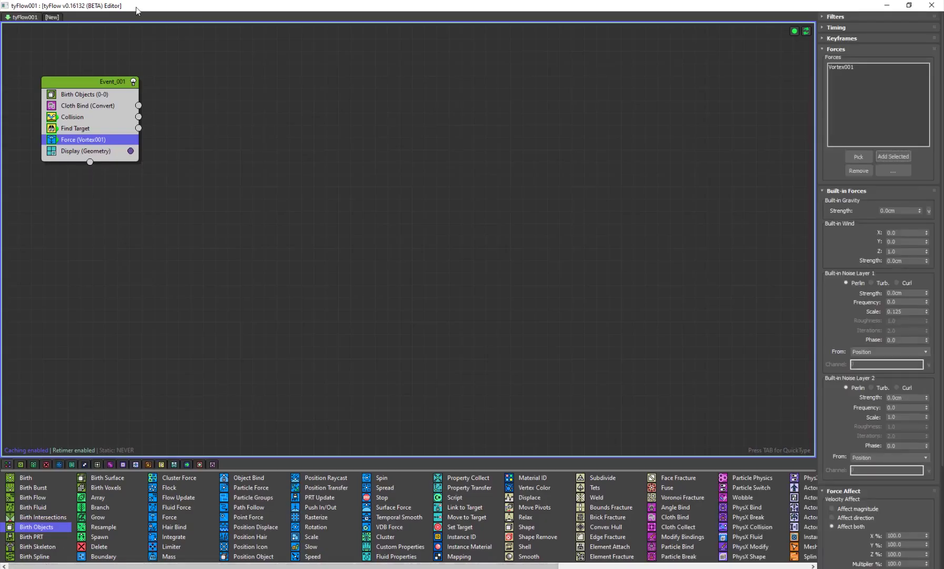
left_click_drag(132, 6, 552, 149)
left_click(592, 249)
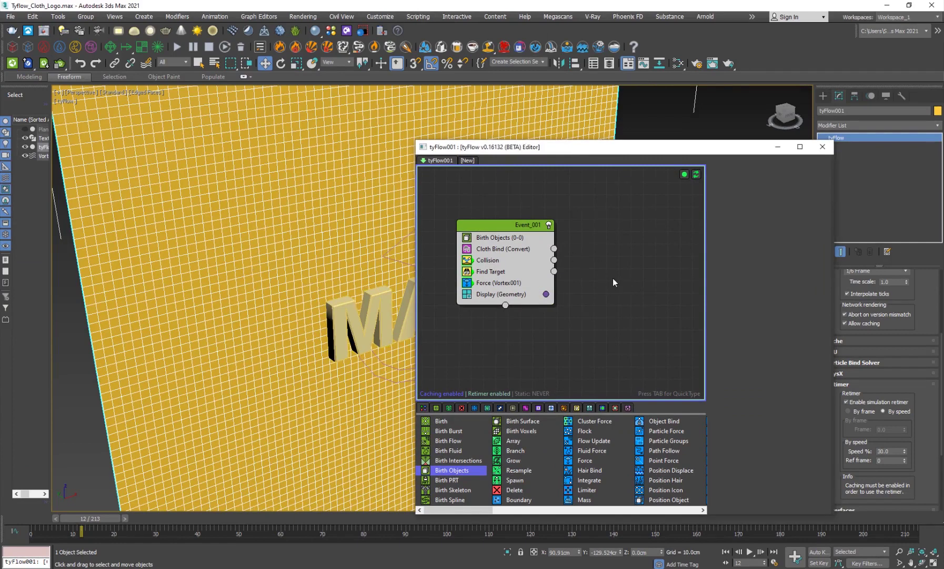
key("Tab")
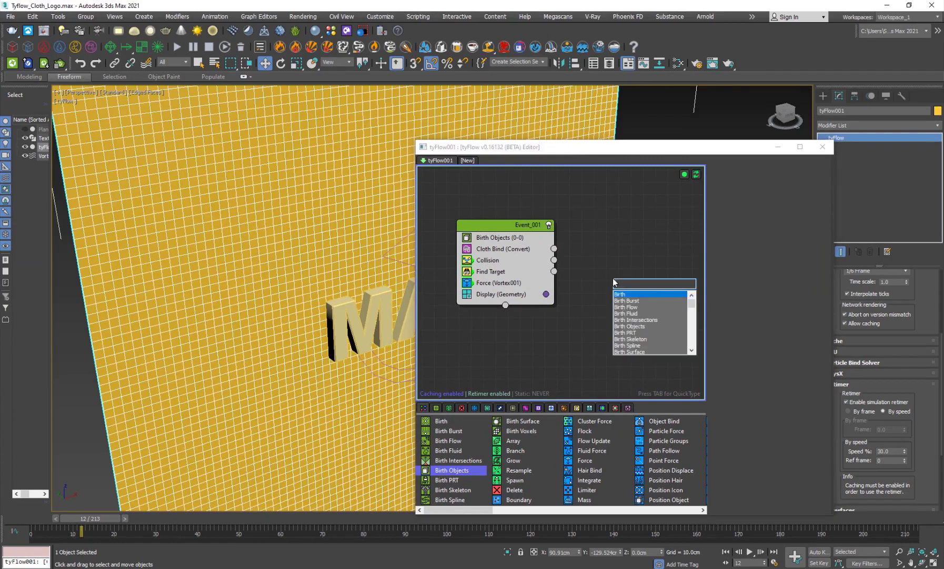
type("export")
key("Return")
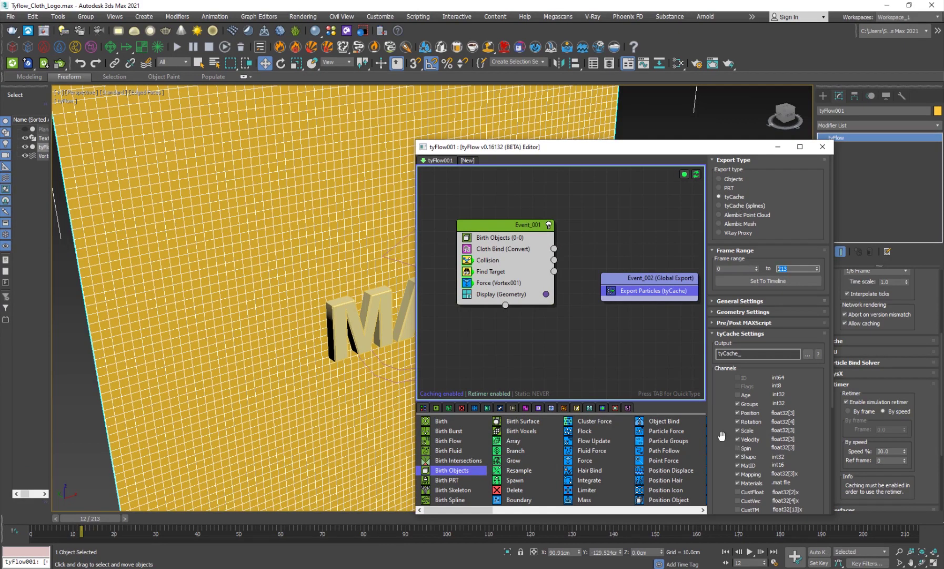
Generate the tyCache files, disable Event_001 and close the tyFlow editor.
scroll(721, 436, "down", 5)
left_click(738, 399)
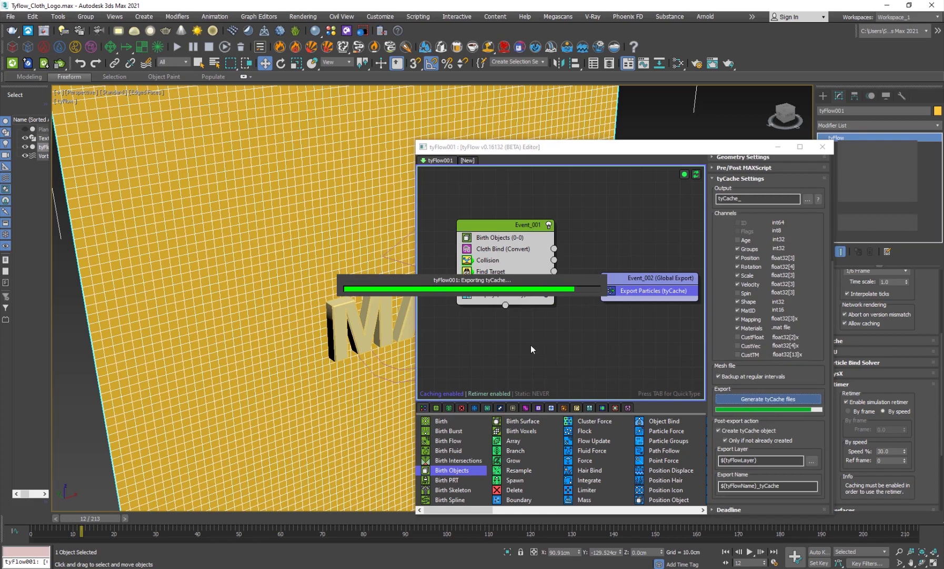
left_click(491, 320)
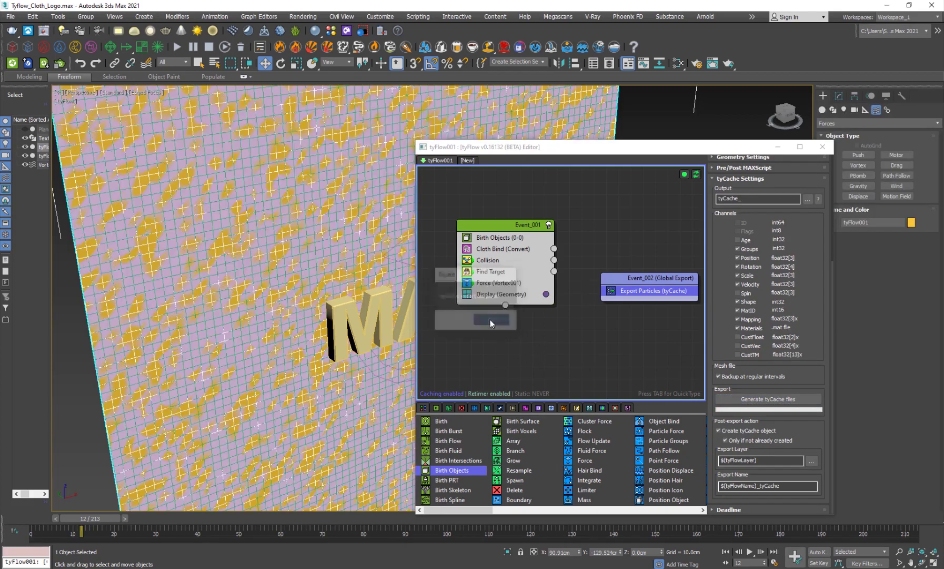
left_click(548, 224)
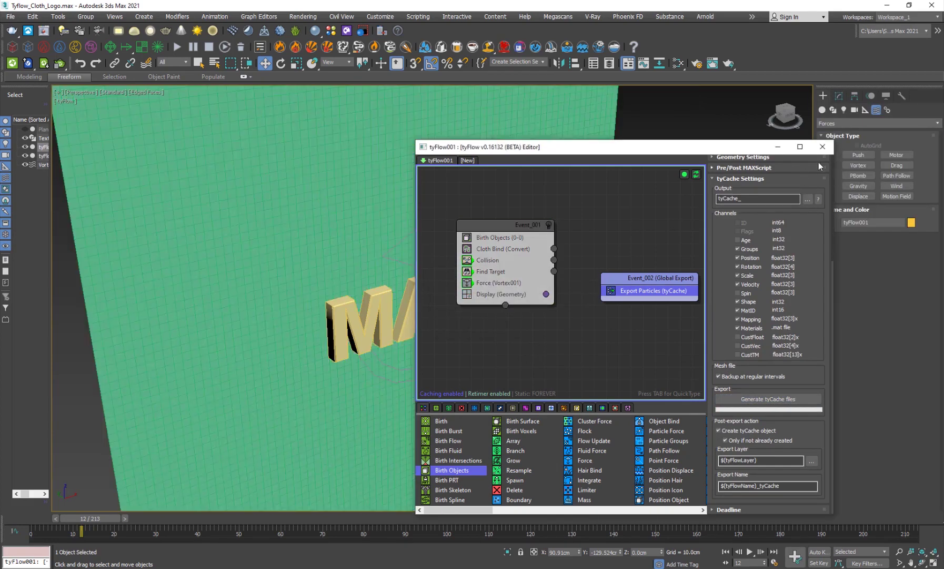
left_click(823, 147)
Preview the cached cloth animation across the timeline and check how it matches the text's motion.
left_click_drag(109, 520, 409, 519)
left_click_drag(289, 529, 483, 519)
key("w")
middle_click_drag(400, 363, 338, 396)
Move the MAX text's frame 30 key to about frame 100, aligning the text with the cached cloth at frame 66.
left_click(268, 327)
middle_click_drag(186, 427, 240, 419, "alt")
left_click_drag(213, 518, 306, 529)
key("w")
scroll(340, 274, "up", 3)
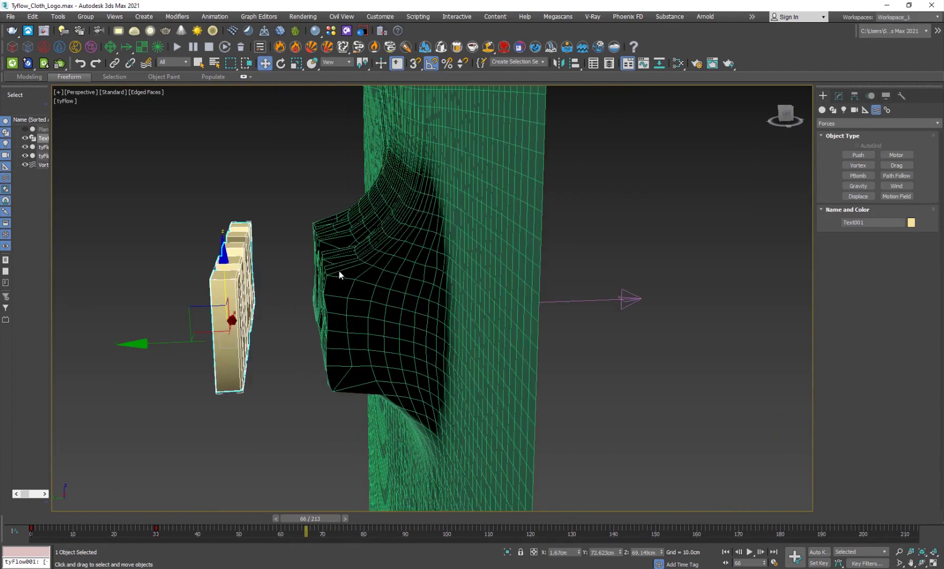
left_click(157, 529)
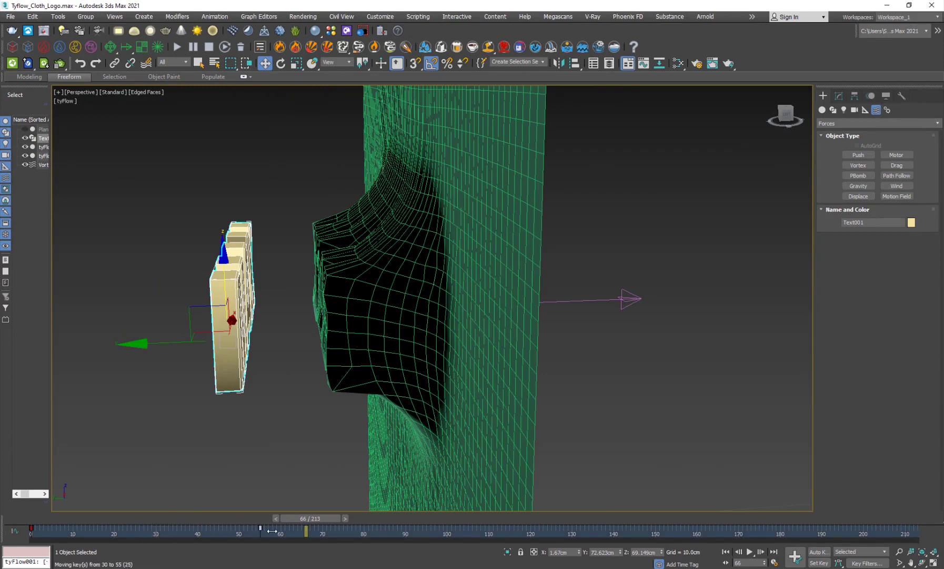
mouse_move(308, 533)
left_mouse_down()
mouse_move(438, 530)
mouse_move(444, 539)
left_mouse_up()
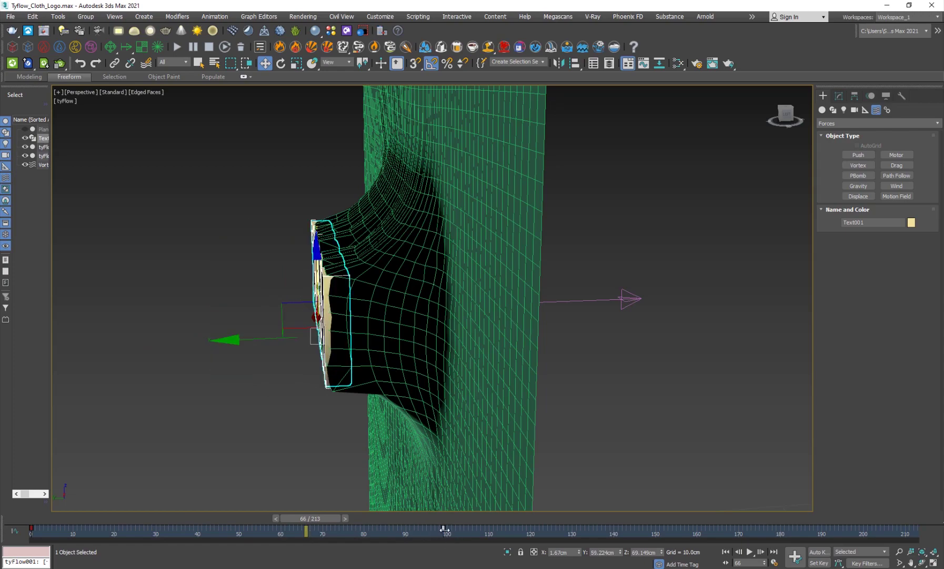
mouse_move(311, 376)
middle_mouse_down("alt")
mouse_move(233, 376)
mouse_move(220, 363)
mouse_move(272, 363)
mouse_move(312, 385)
mouse_move(296, 378)
middle_mouse_up("alt")
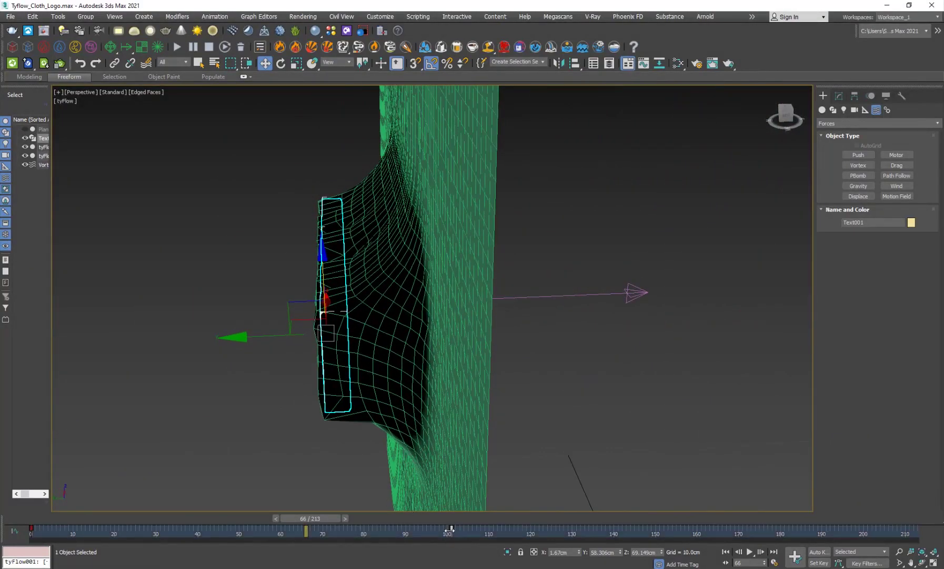
Examine the text and cached cloth through the last frame, with edged faces on and off.
left_click(509, 414)
middle_click_drag(509, 413, 363, 437, "alt")
left_click_drag(305, 530, 466, 518)
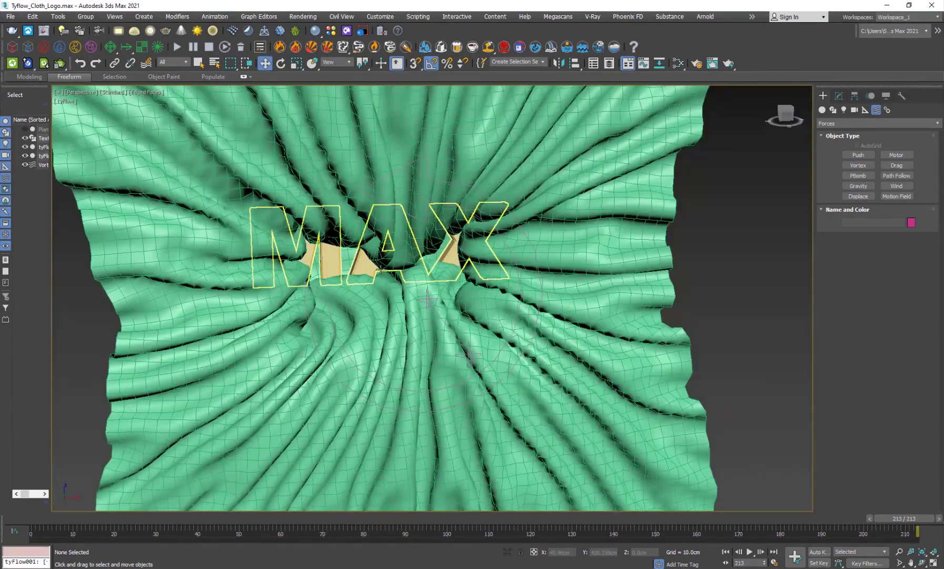
mouse_move(827, 520)
left_mouse_down()
mouse_move(764, 529)
mouse_move(813, 527)
left_mouse_up()
key("F4")
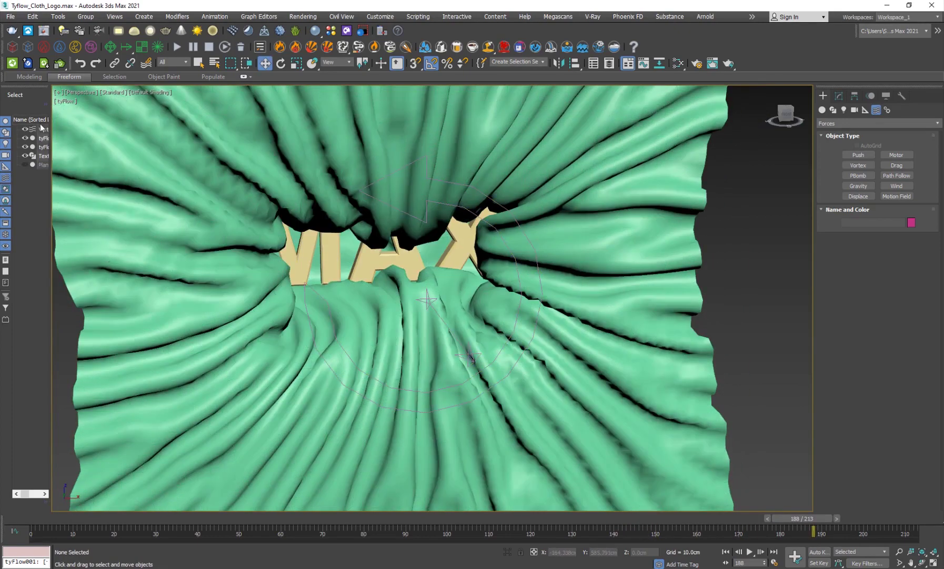
left_click(43, 164)
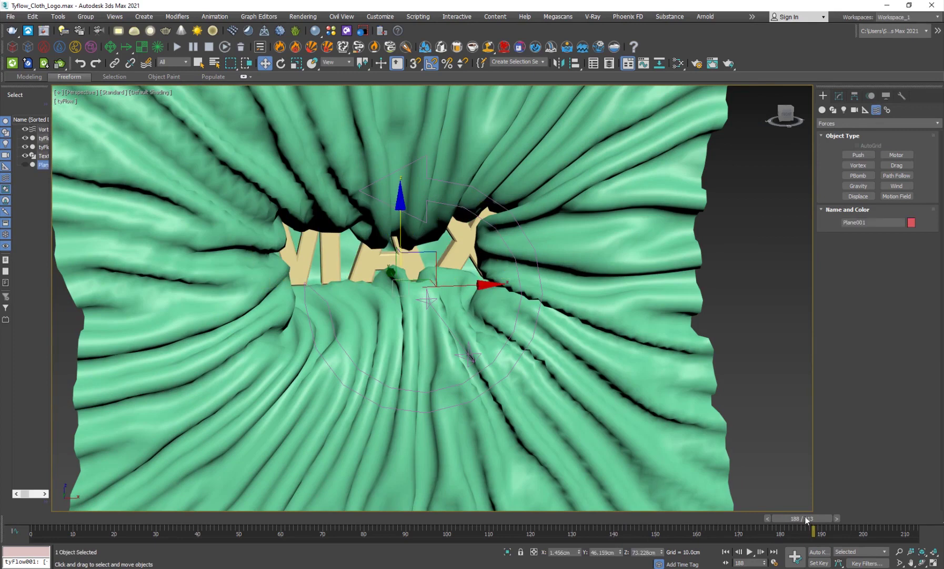
left_click_drag(808, 521, 531, 527)
key("F4")
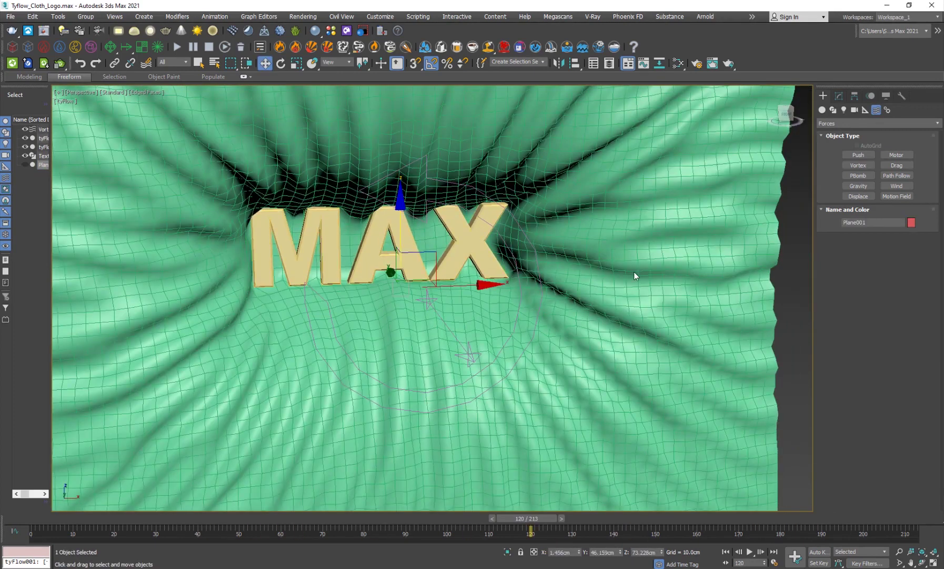
Select the tyFlow001_tyCache object and add a TurboSmooth modifier to it.
left_click(618, 228)
left_click(44, 147)
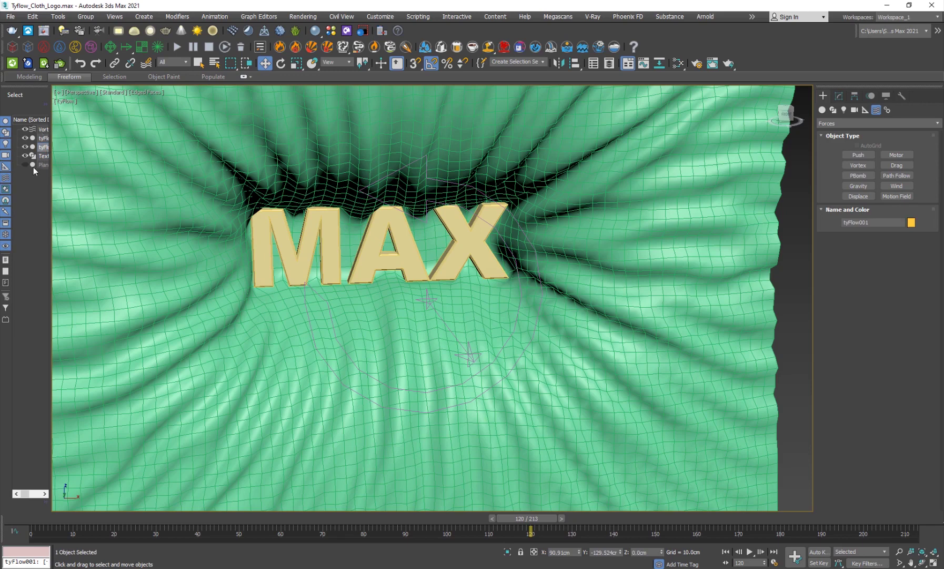
left_click(46, 138)
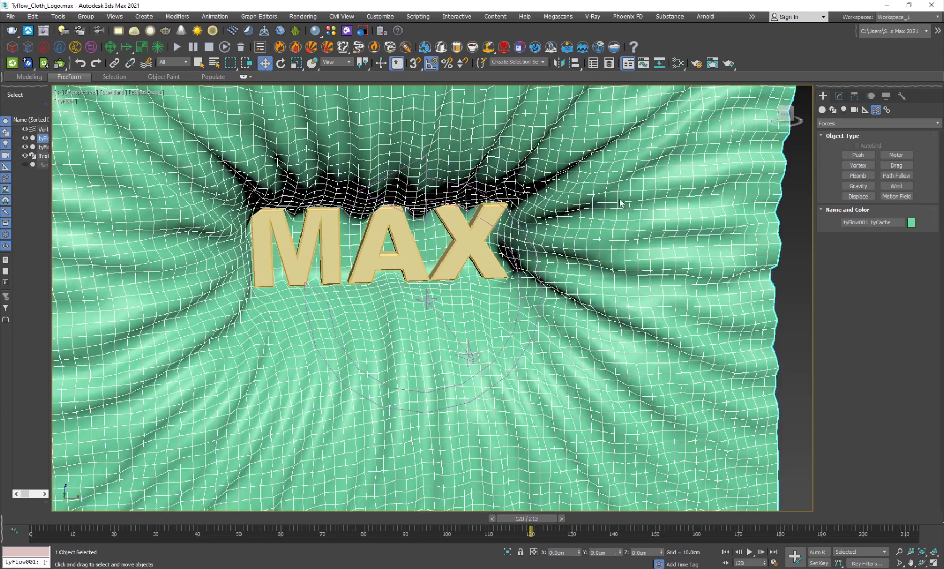
left_click(837, 96)
left_click(865, 126)
key("t")
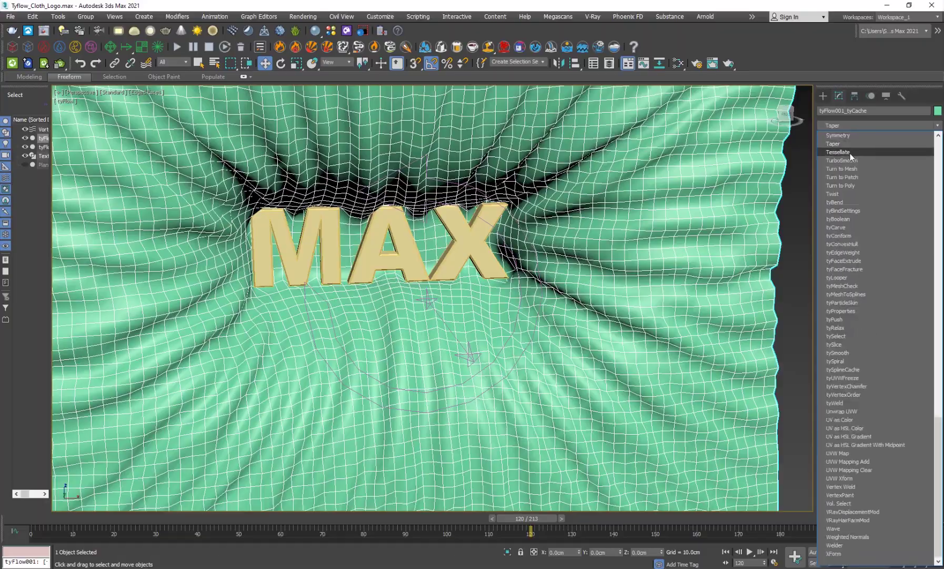
left_click(850, 159)
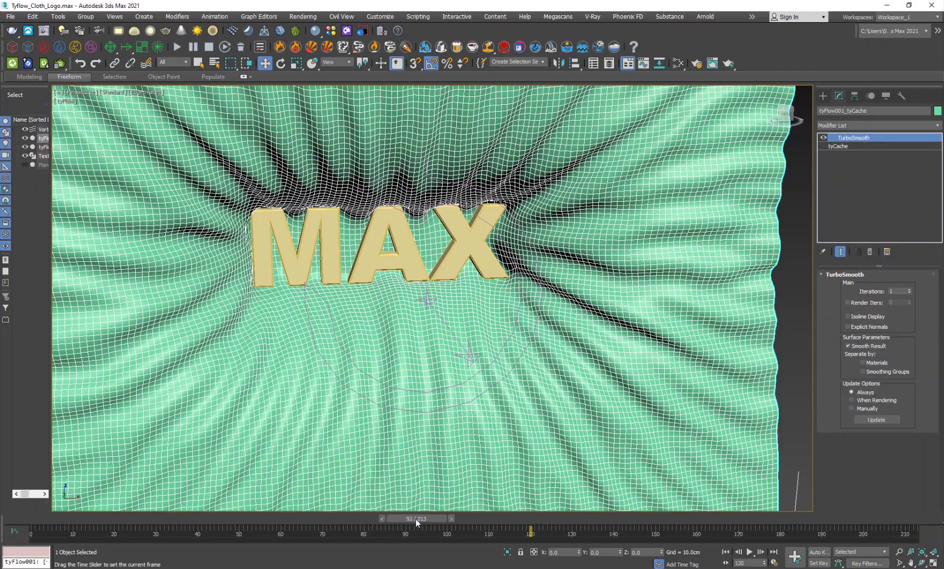
Set the TurboSmooth iterations to 2 and preview the smoothed cached cloth at frame 155.
left_click(415, 522)
left_click_drag(415, 521, 692, 497)
key("w")
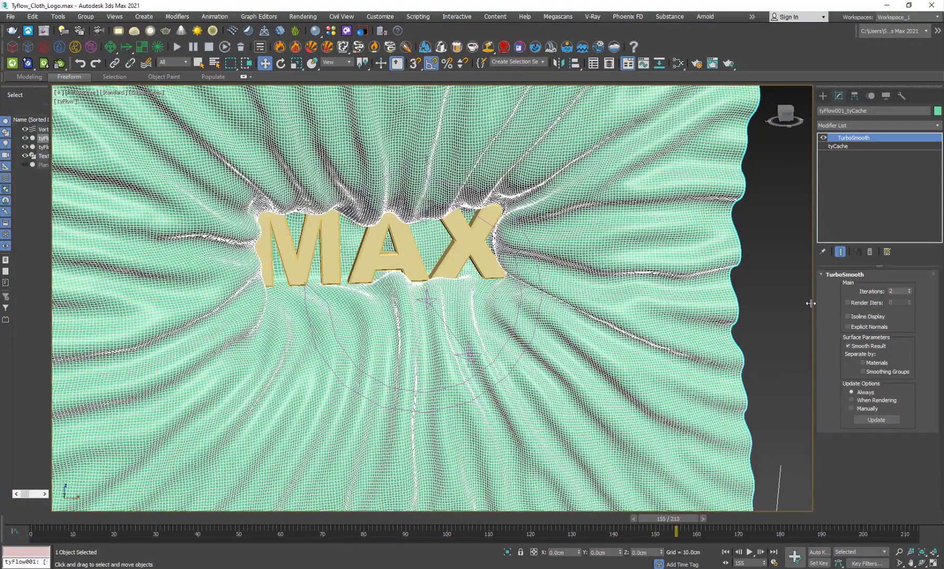
left_click(792, 305)
left_click_drag(337, 530, 272, 506)
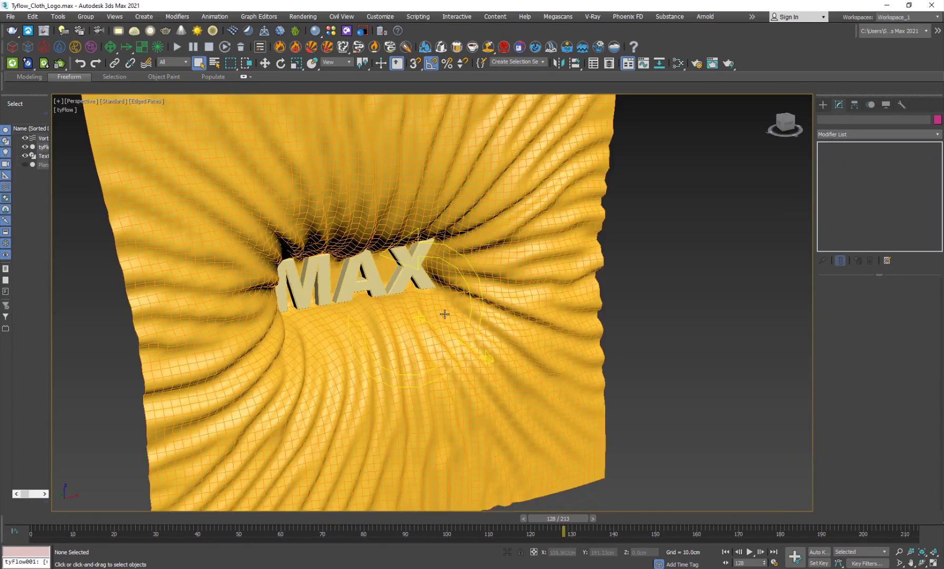
Change the production renderer from Arnold to V-Ray 5, update 2.2 and close the render setup.
middle_click_drag(445, 313, 344, 327, "alt")
key("w")
left_click(824, 105)
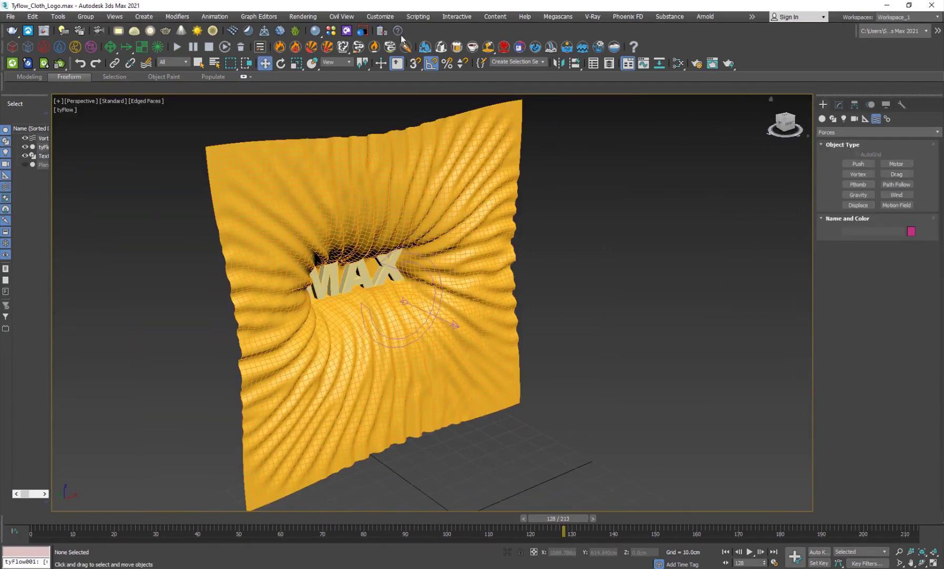
left_click(303, 17)
left_click(313, 65)
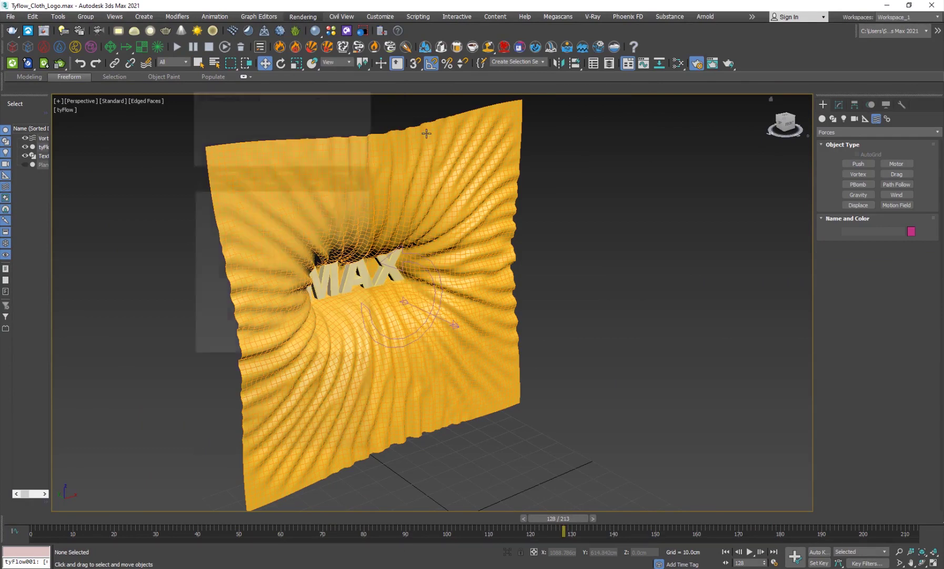
left_click(263, 138)
left_click(268, 187)
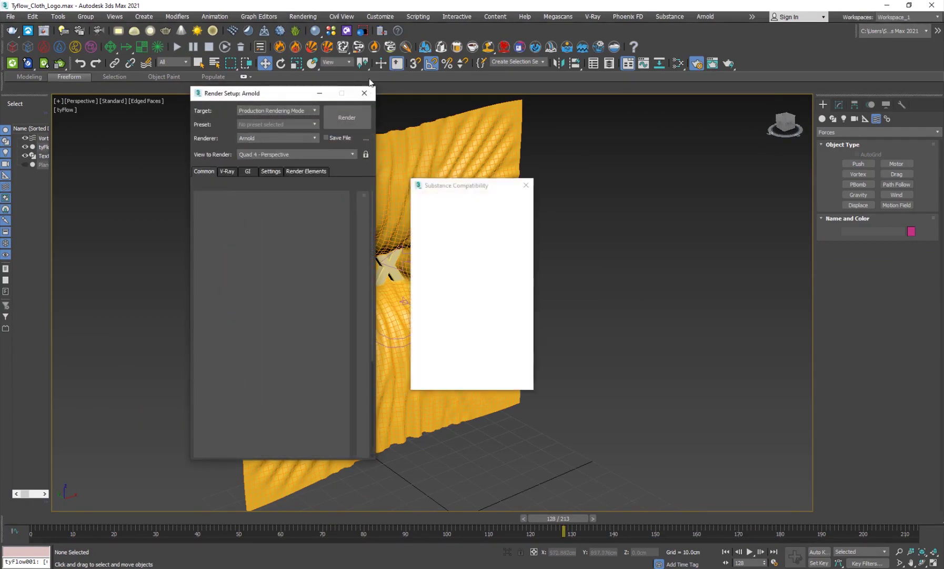
left_click(526, 185)
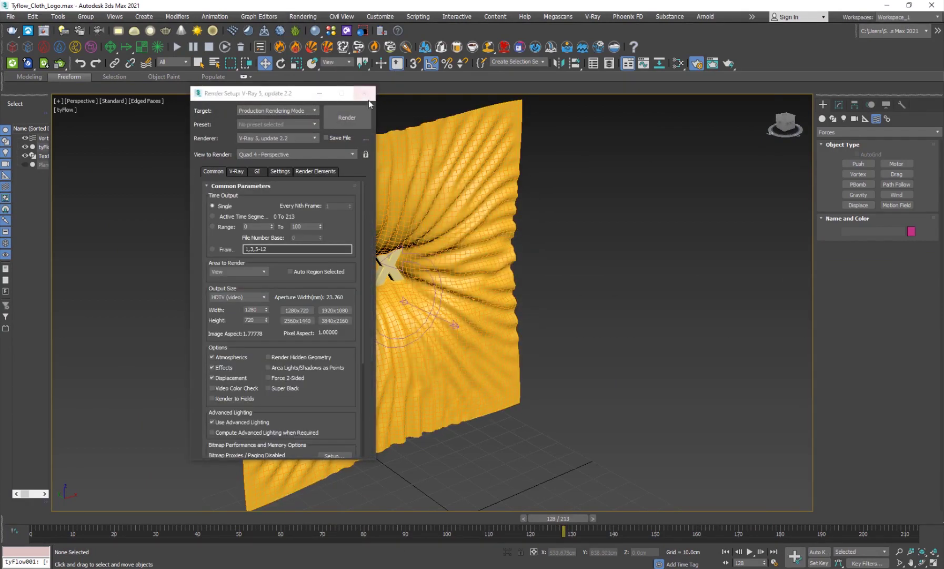
left_click(364, 93)
Create a rectangular VRayLight about 138 by 93 cm in the Front view and raise it to about Z 73 cm over the MAX text.
left_click(844, 119)
left_click(878, 132)
left_click(839, 162)
left_click(845, 164)
key("alt+w")
scroll(583, 200, "down", 2)
left_click_drag(511, 156, 722, 289)
key("w")
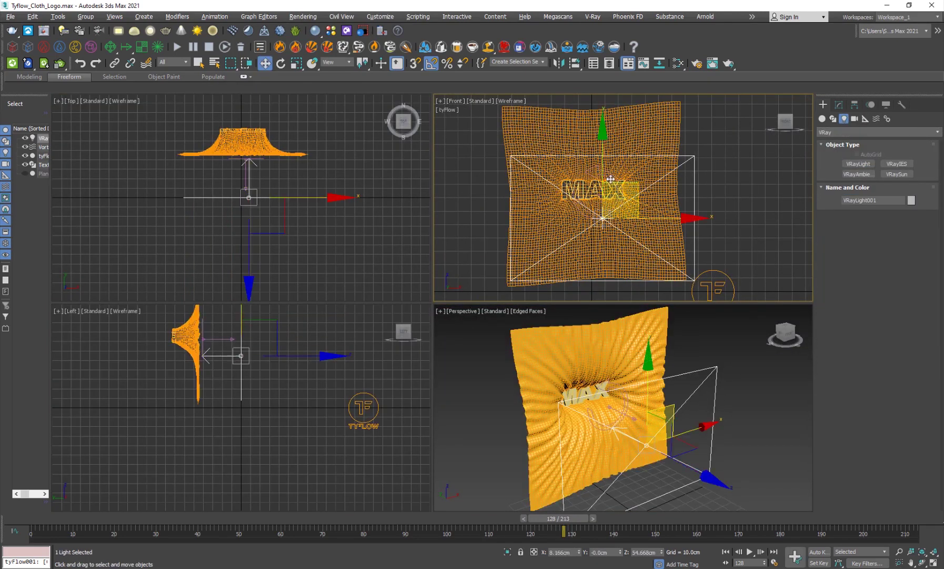
key("alt+w")
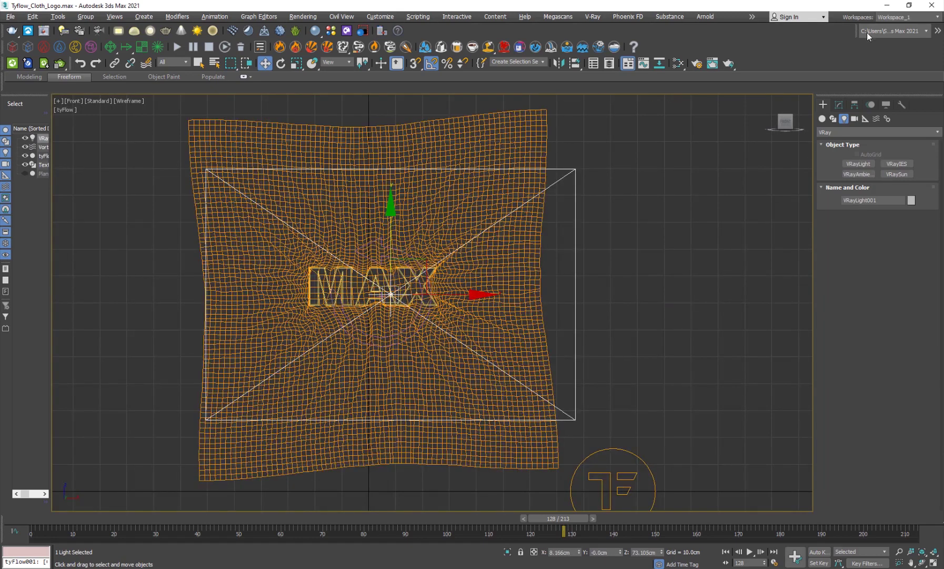
Move the VRayLight away from the front of the cloth along Y to about -51.6 cm.
key("alt+w")
middle_click(678, 358)
key("alt+w")
middle_click_drag(491, 359, 479, 348)
left_click(840, 106)
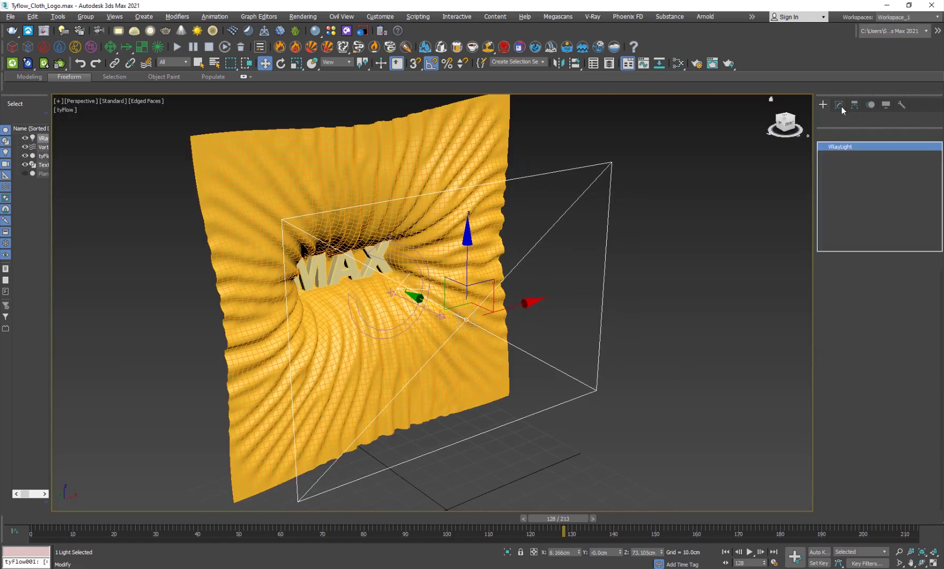
left_click_drag(430, 303, 802, 410)
Make the VRayLight invisible and set its multiplier to 6.0.
left_click(837, 416)
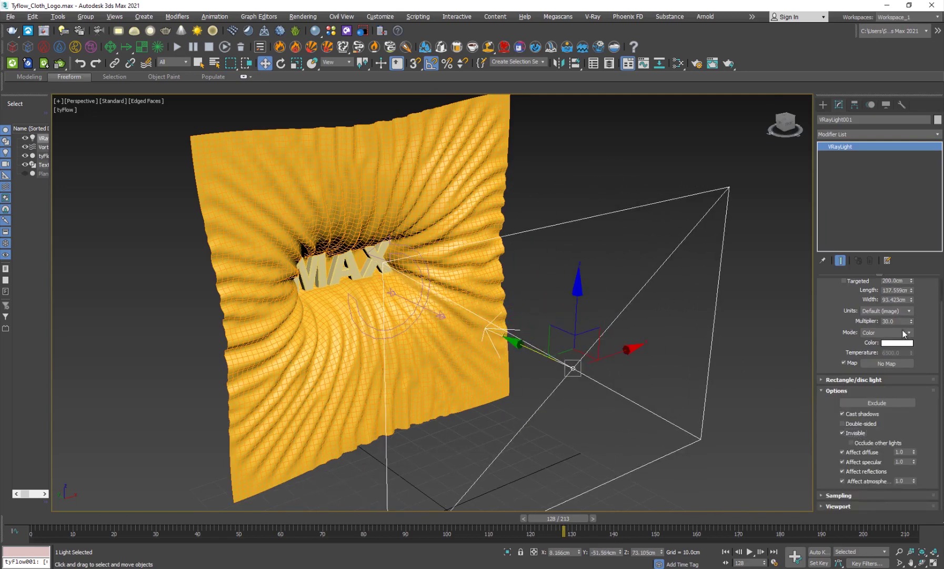
left_click(895, 321)
type("6.0")
left_click(575, 455)
Select the tyFlow cloth and add a VRayMtl to the Slate Material Editor, showing its parameters.
key("c")
left_click(478, 305)
middle_click_drag(424, 341, 459, 341, "alt")
scroll(379, 301, "up", 3)
scroll(396, 304, "up", 3)
left_click(655, 283)
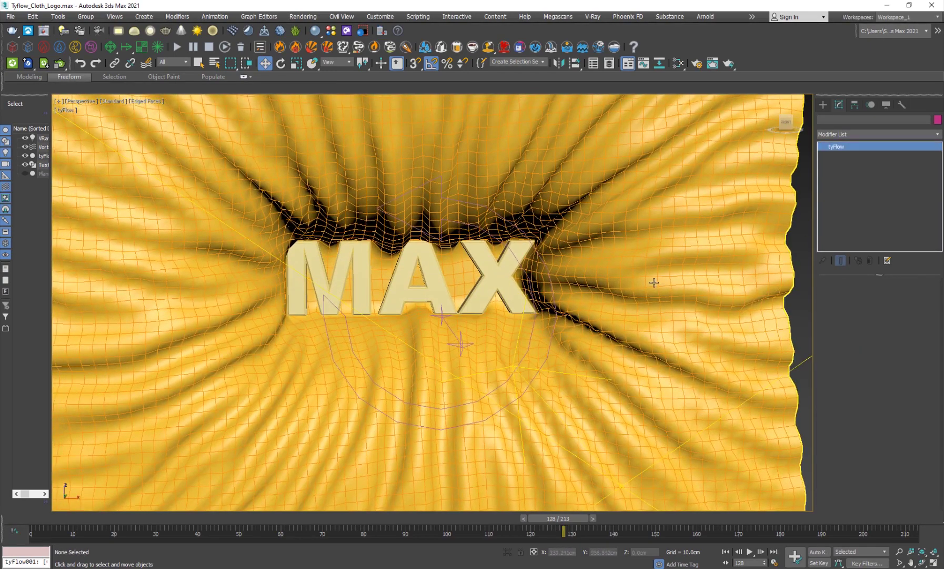
key("m")
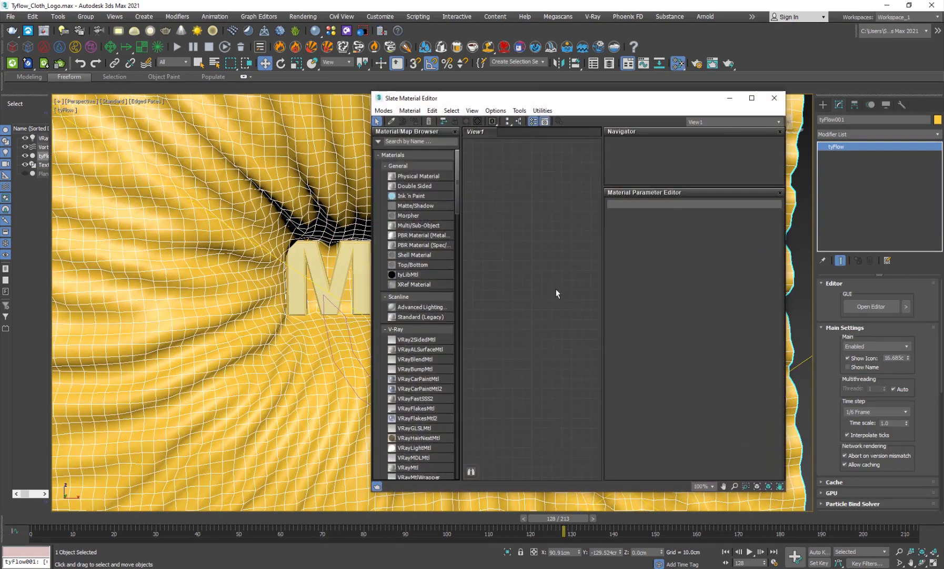
left_click_drag(406, 474, 557, 255)
double_click(557, 254)
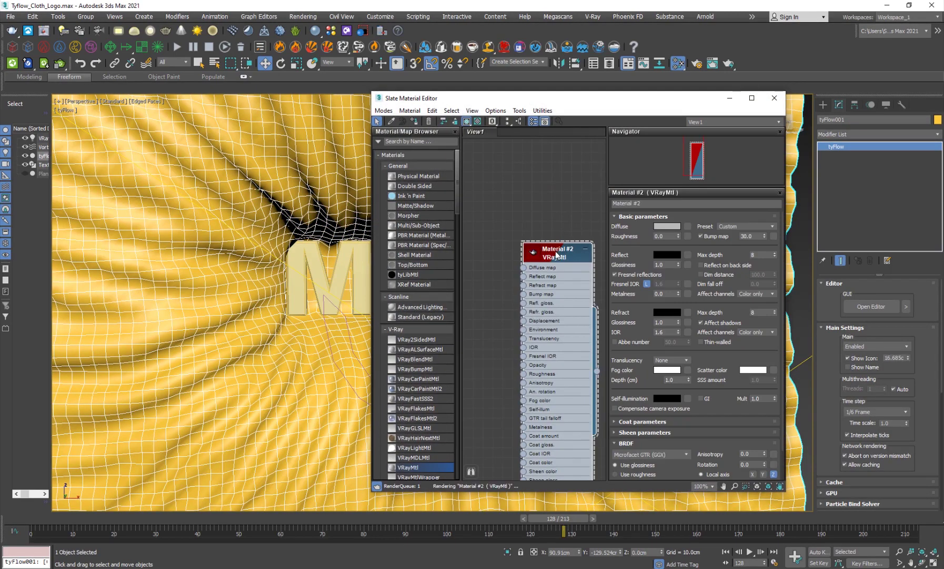
Set the VRayMtl's diffuse colour to red, with RGB values 152, 14, 14.
left_click(667, 225)
left_click(274, 64)
left_click(285, 102)
left_click_drag(283, 88, 284, 76)
left_click(354, 113)
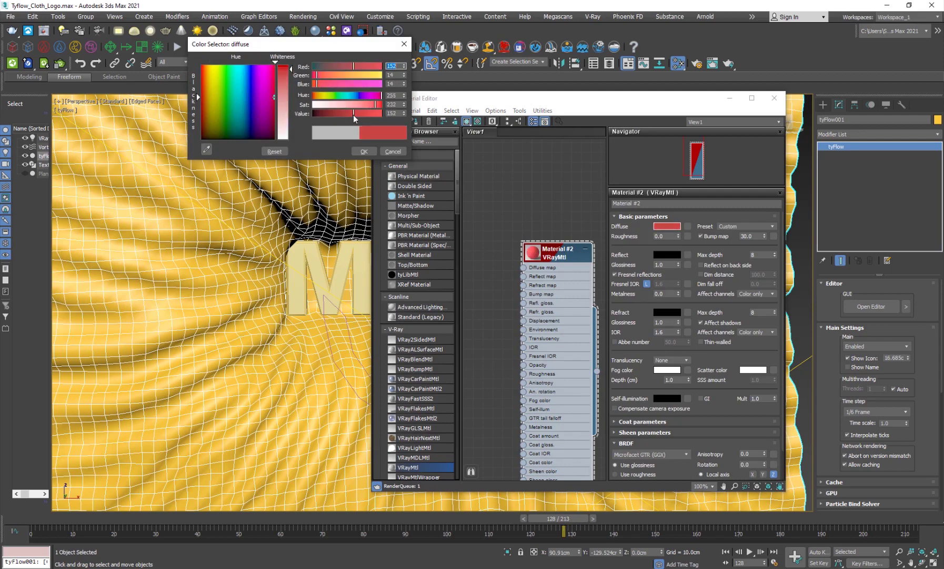
left_click(363, 151)
Set the VRayMtl's reflection colour to light grey and its reflection glossiness to 0.42.
left_click(667, 254)
left_click_drag(332, 112, 347, 113)
left_click(392, 151)
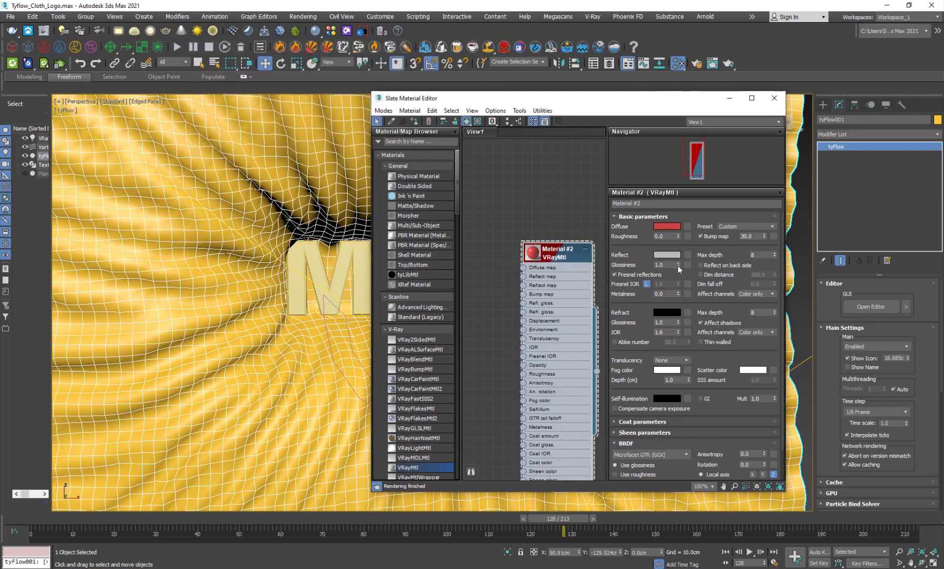
left_click_drag(678, 266, 684, 293)
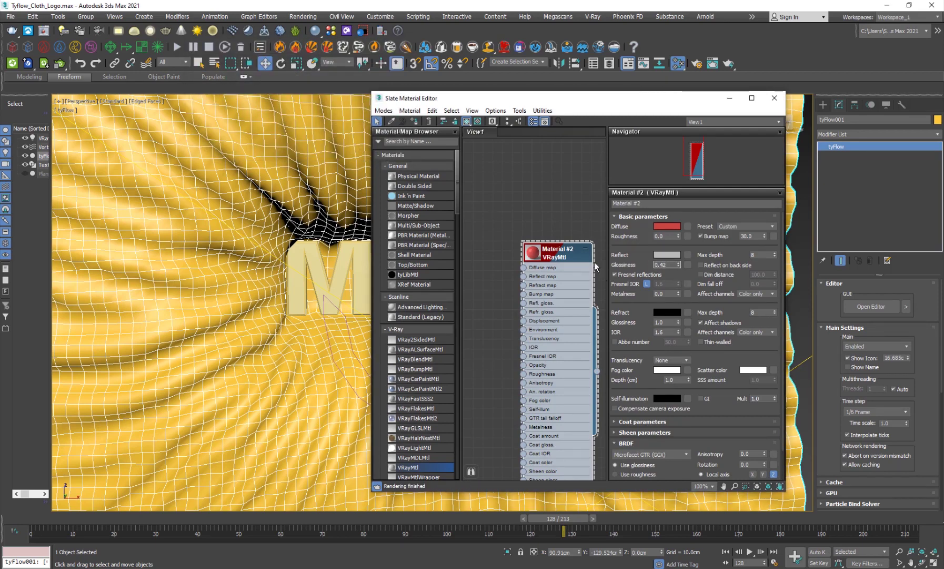
Assign the red VRayMtl to the selected tyFlow cloth and start interactive V-Ray rendering in the perspective viewport.
left_click(415, 122)
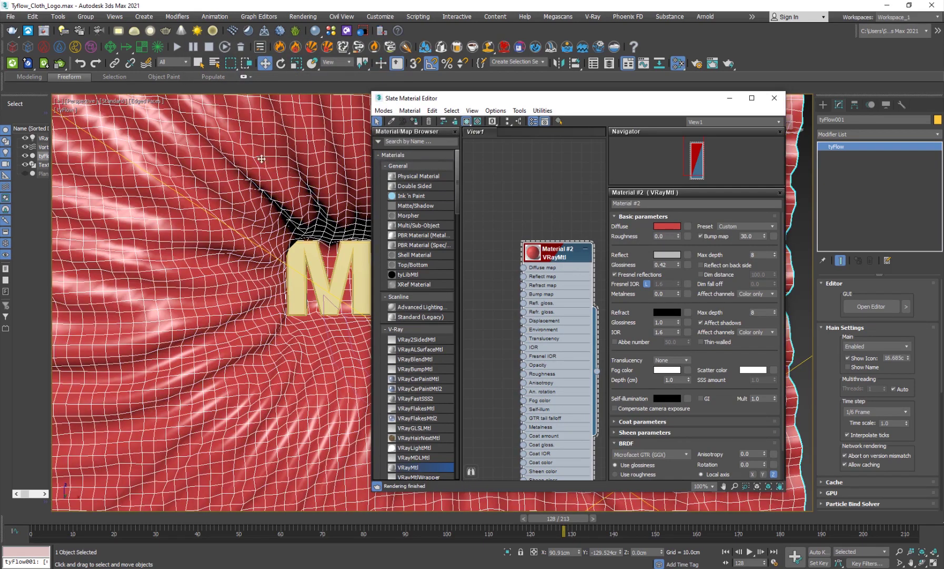
left_click(113, 101)
left_click(138, 119)
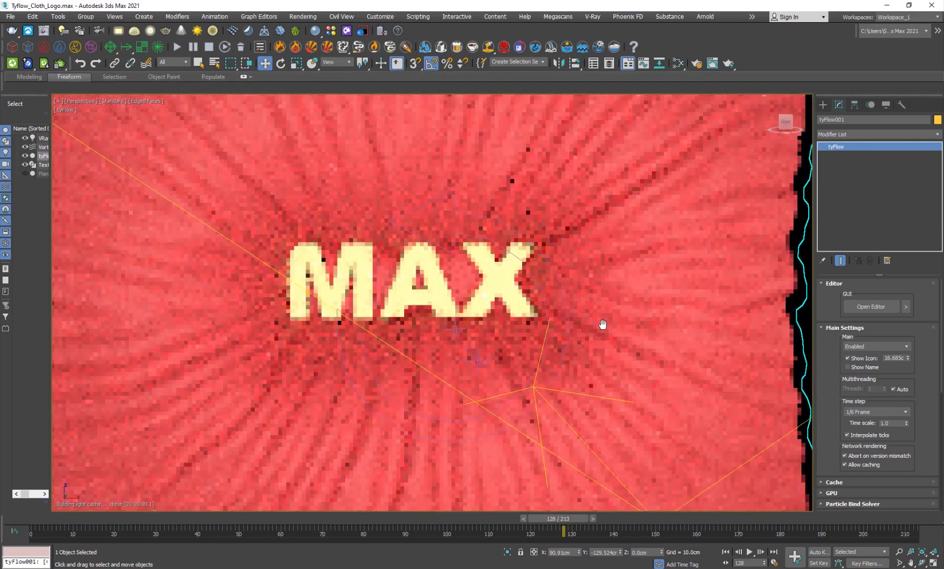
Switch to the browser and look through the FX Maniac Patreon posts and YouTube channel videos.
left_click(664, 520)
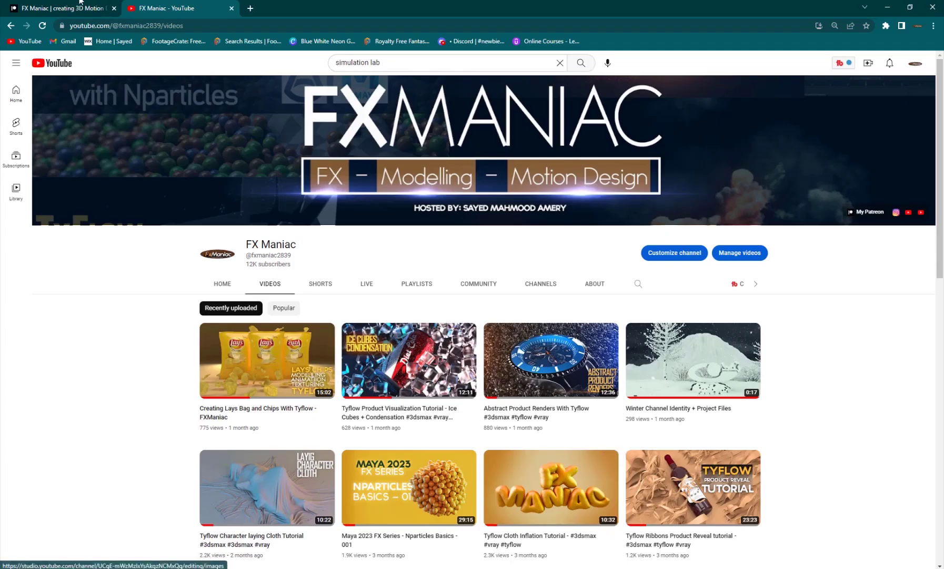
left_click(39, 6)
scroll(623, 346, "up", 4)
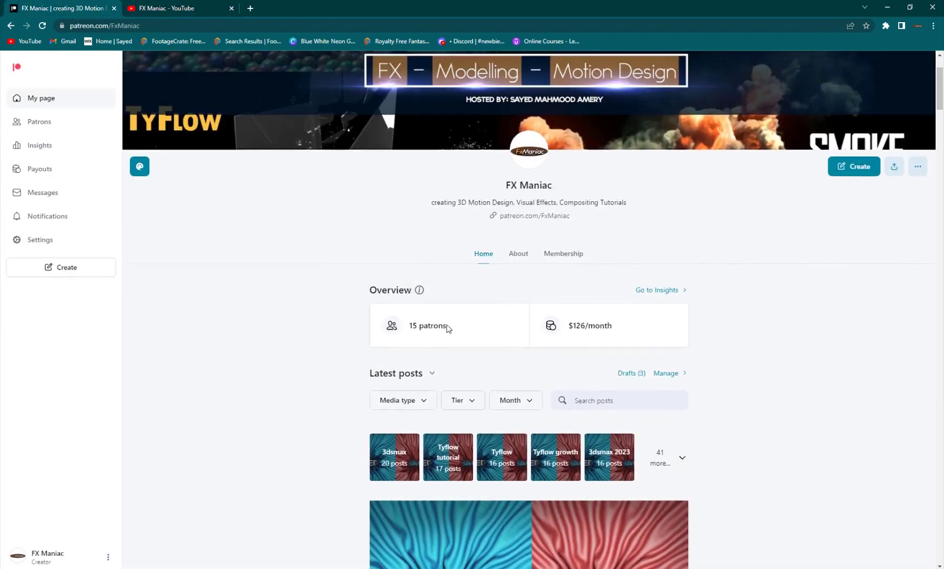
scroll(526, 327, "down", 20)
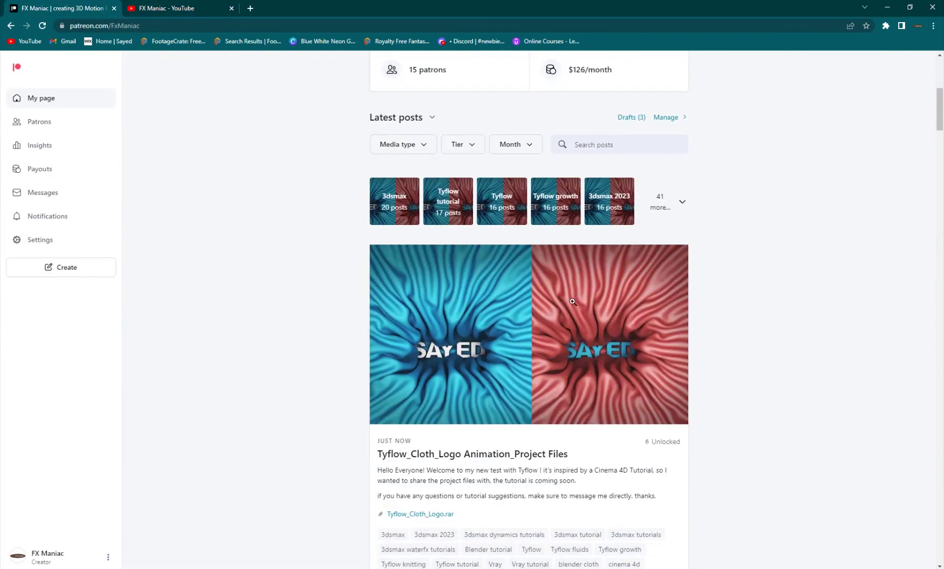
scroll(527, 308, "up", 20)
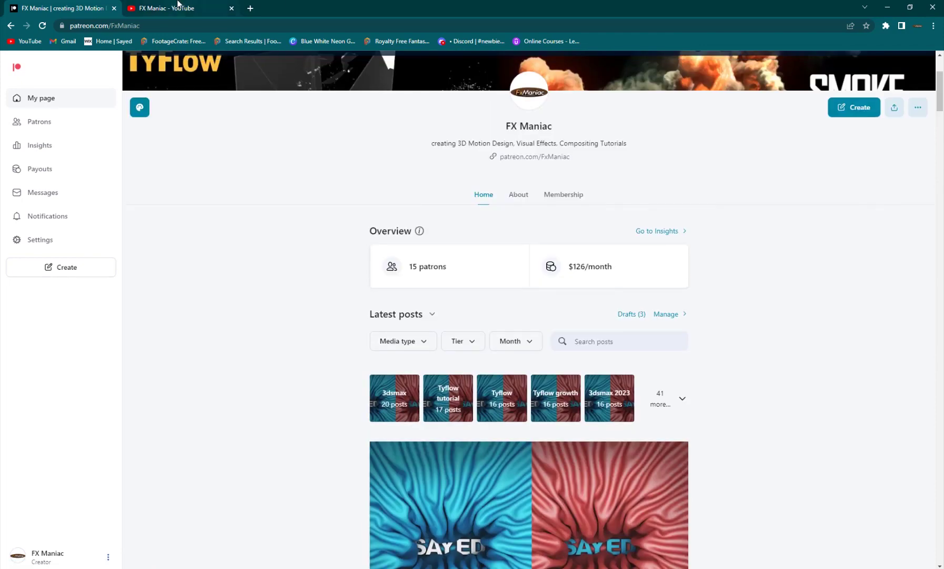
left_click(179, 7)
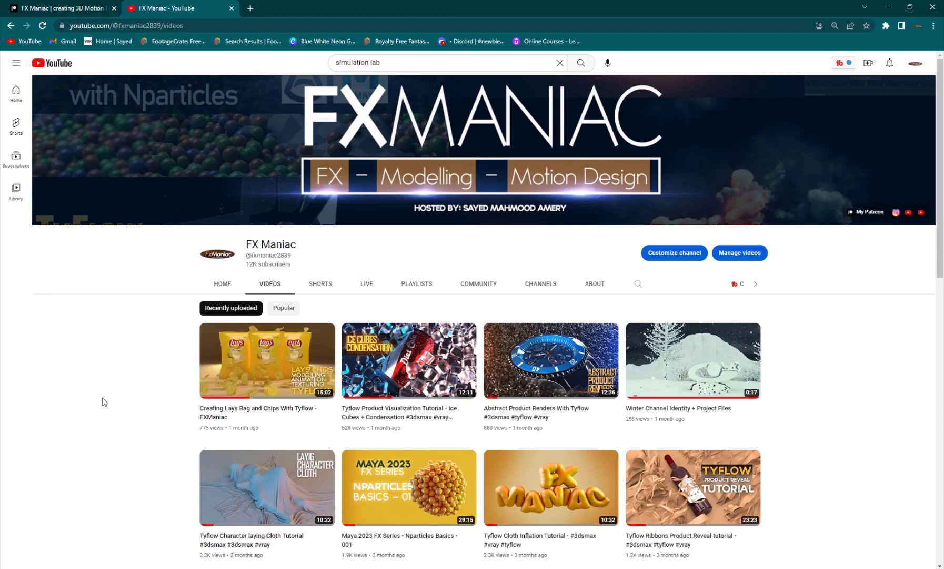
scroll(177, 419, "down", 1)
scroll(185, 415, "up", 1)
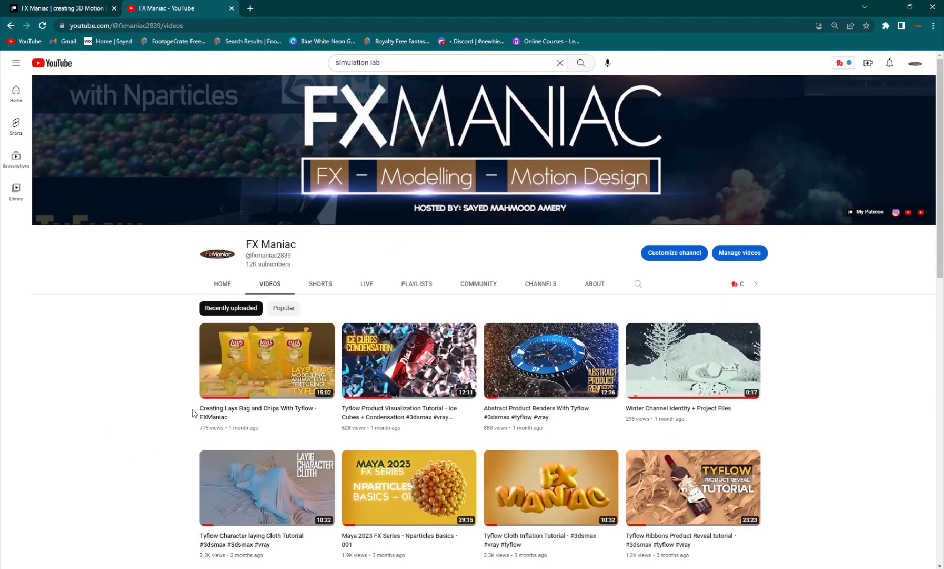